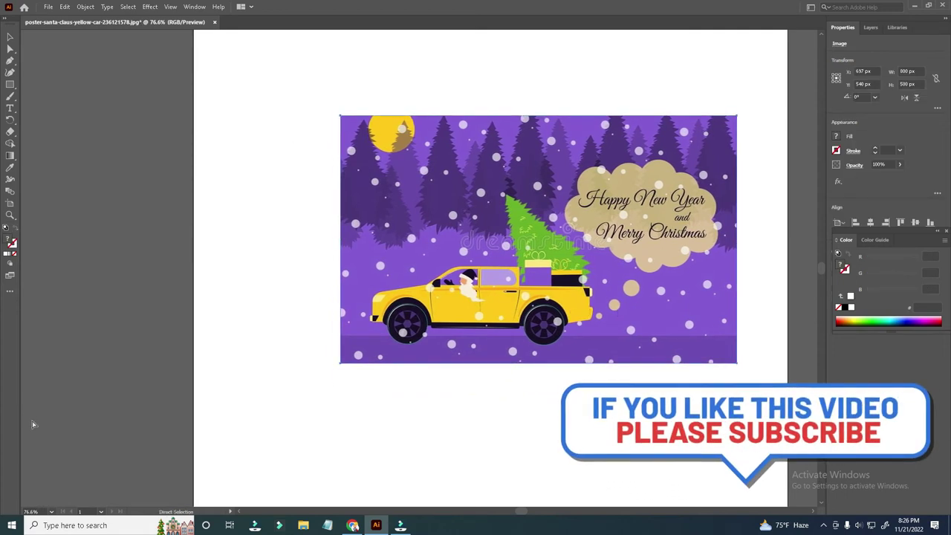
Step: Show the rulers and place vertical and horizontal guides crossing at the poster's center
key("ctrl+r")
left_click_drag(23, 435, 553, 437)
mouse_move(580, 34)
left_mouse_down()
mouse_move(571, 242)
mouse_move(518, 287)
left_mouse_up()
key("ctrl+z")
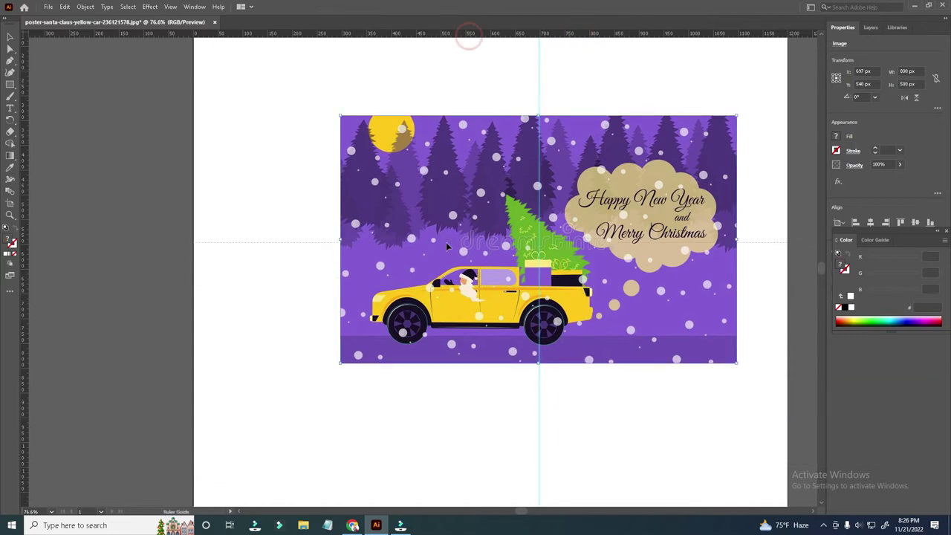
left_click_drag(446, 246, 446, 239)
left_click(387, 350)
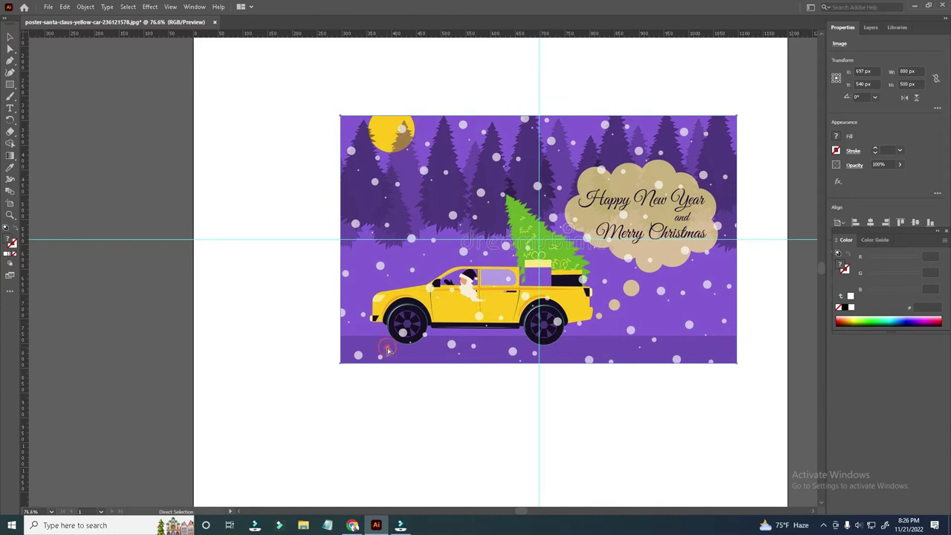
left_click(358, 378)
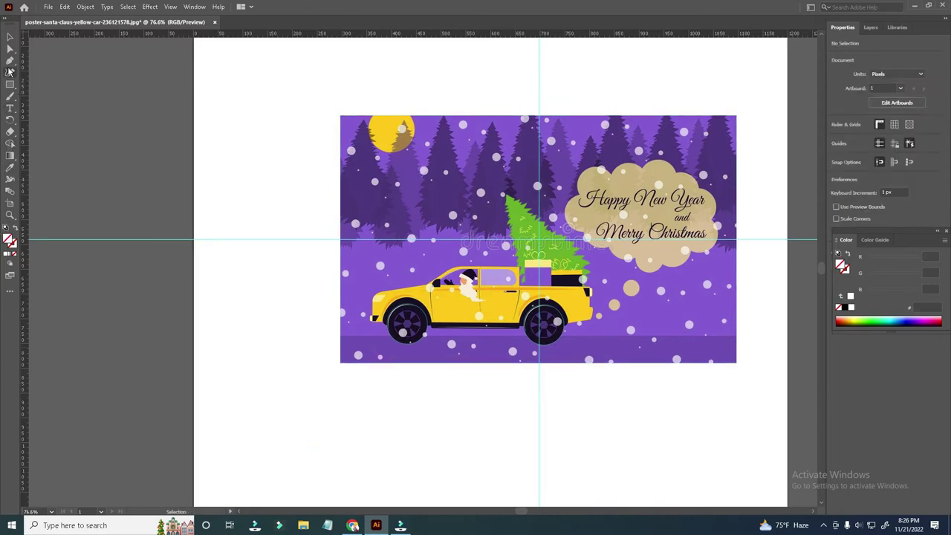
left_click(9, 66)
Step: Trace the truck's lower edge, rear wheel arch and rear bumper with Pen anchors
scroll(446, 326, "up", 2)
scroll(391, 325, "up", 1)
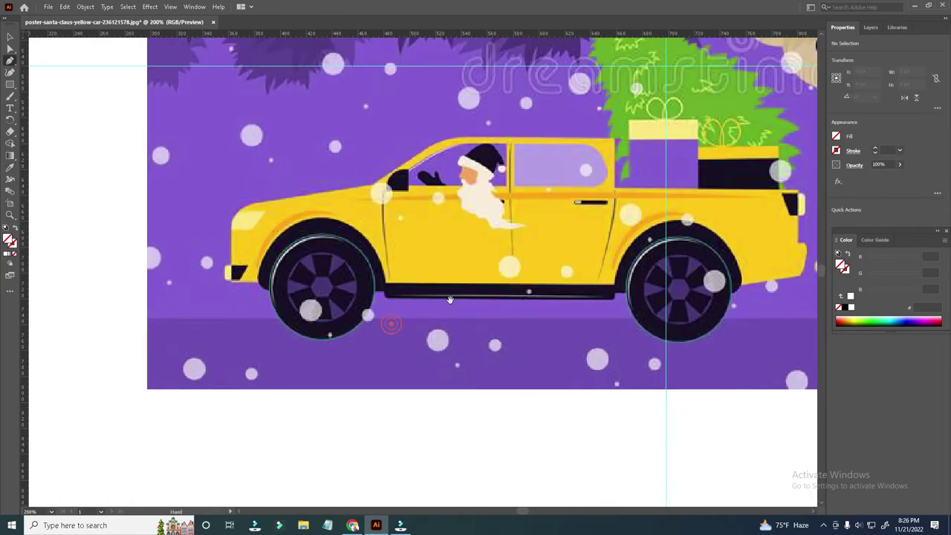
scroll(390, 324, "up", 1)
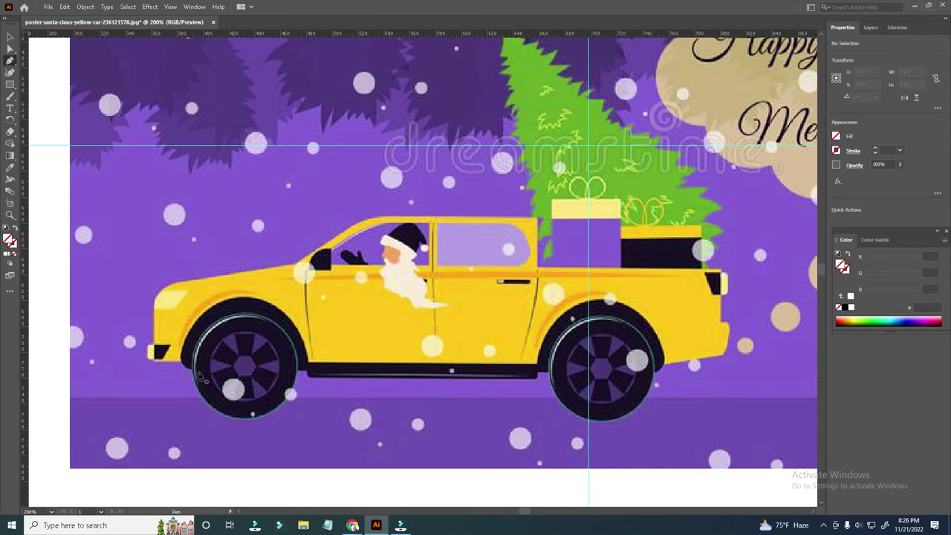
left_click(201, 377)
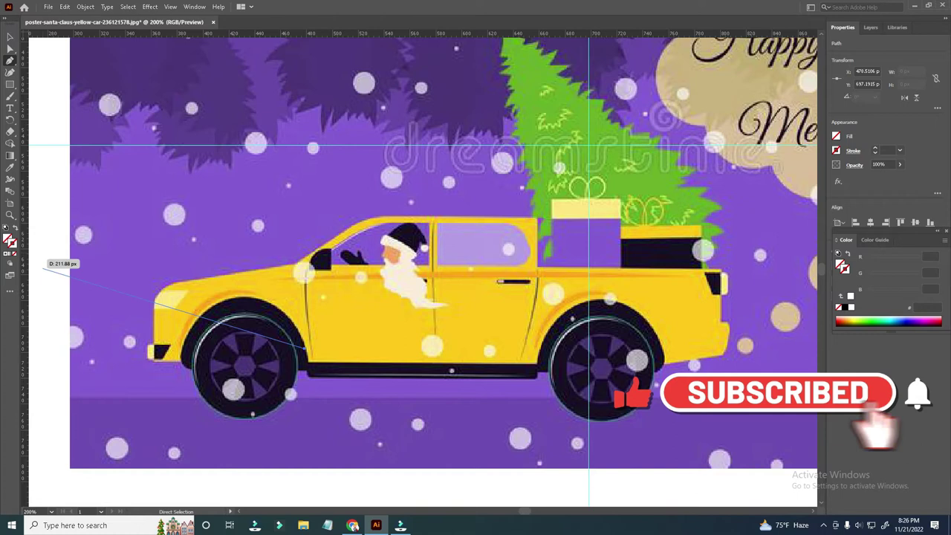
left_click(309, 392)
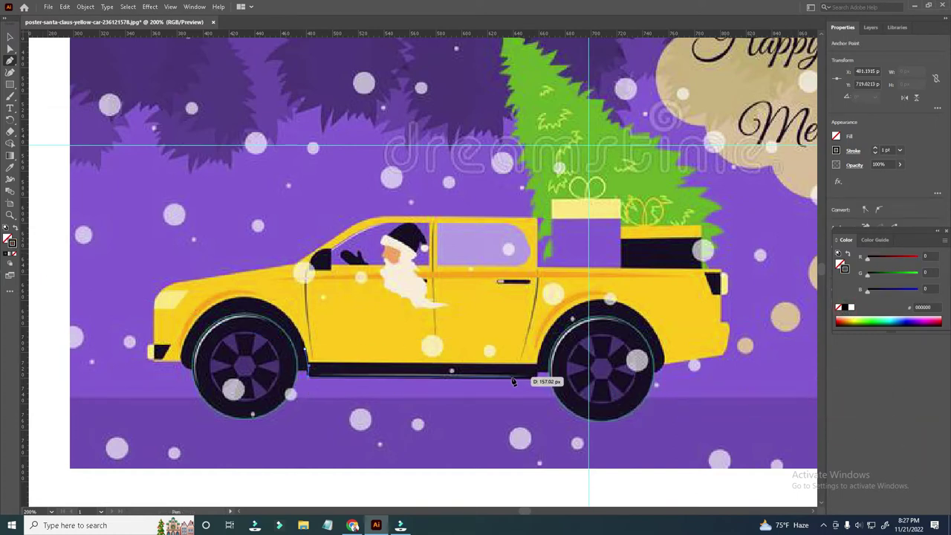
left_click(537, 379)
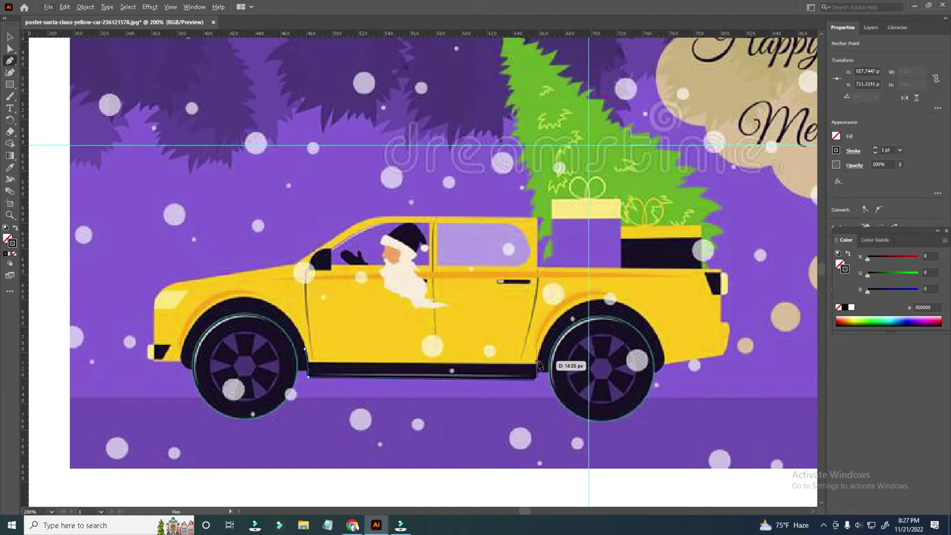
left_click(547, 292)
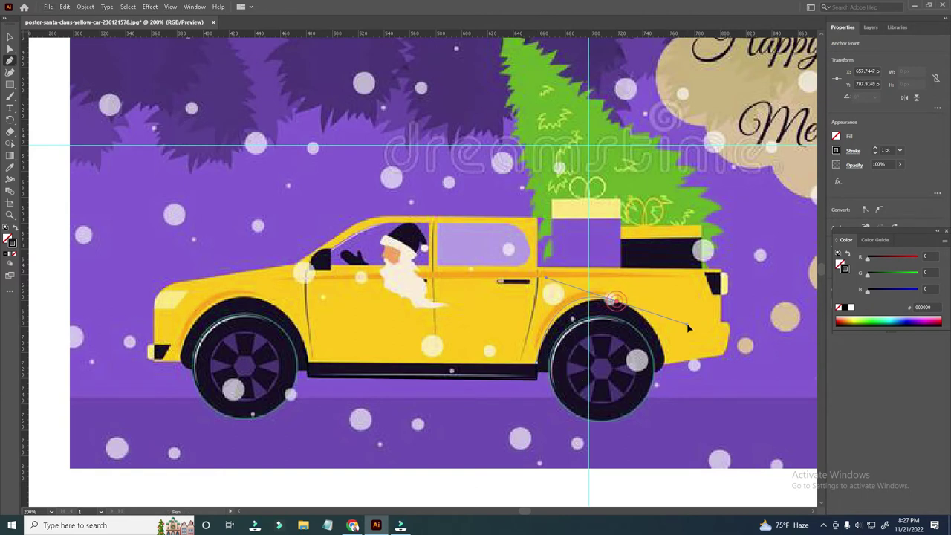
left_click(610, 298)
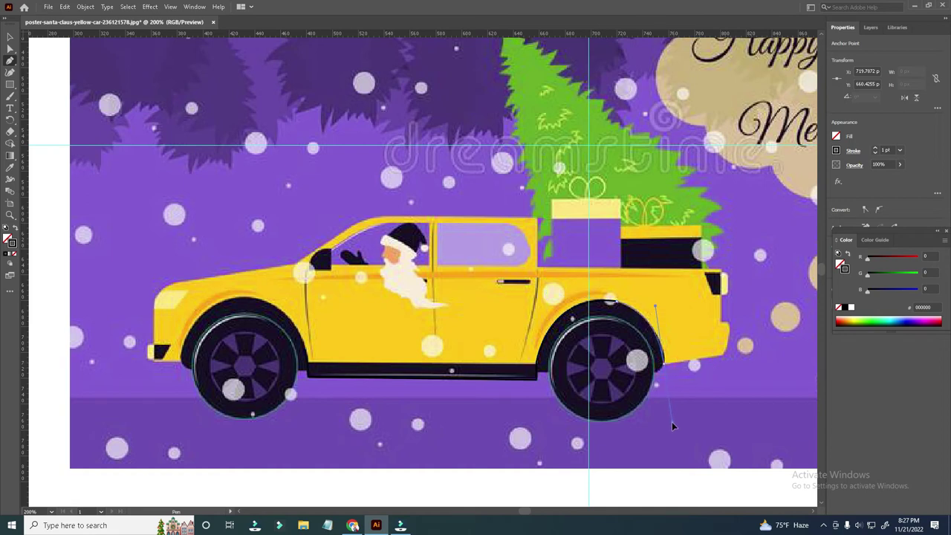
left_click(662, 361)
left_click(723, 356)
left_click(723, 324)
left_click(725, 295)
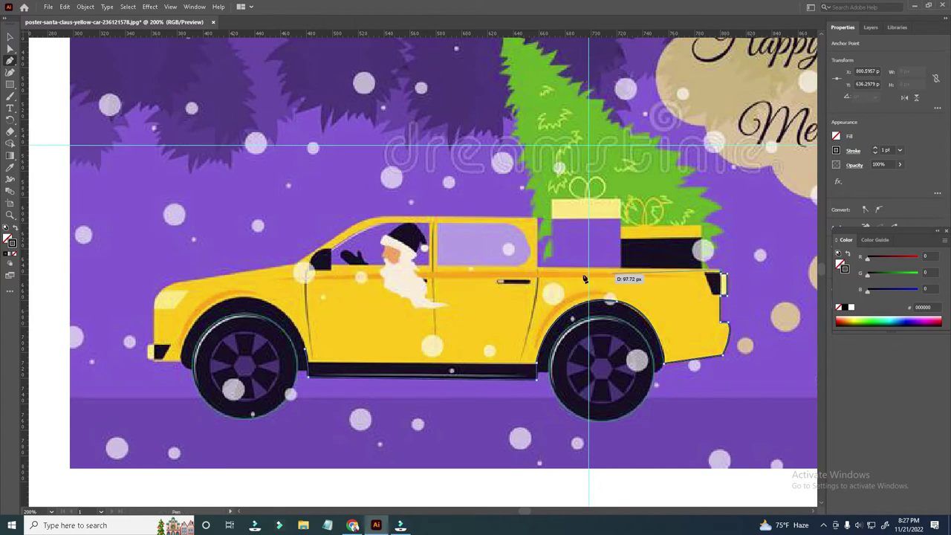
Step: Continue the outline over the cab roof, hood, front bumper and curved front wheel arch
left_click(536, 266)
left_click(537, 218)
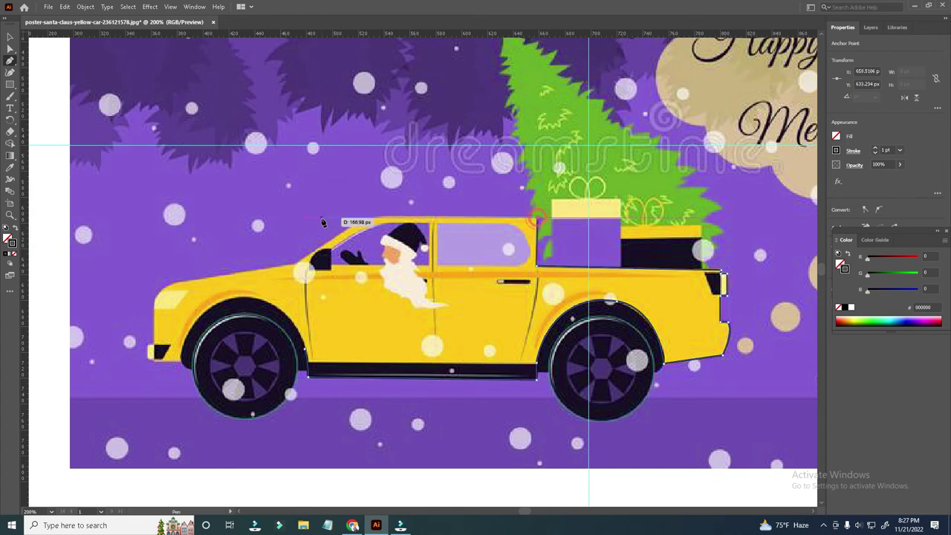
left_click(376, 217)
left_click(302, 267)
left_click(297, 262)
left_click(177, 286)
left_click(163, 295)
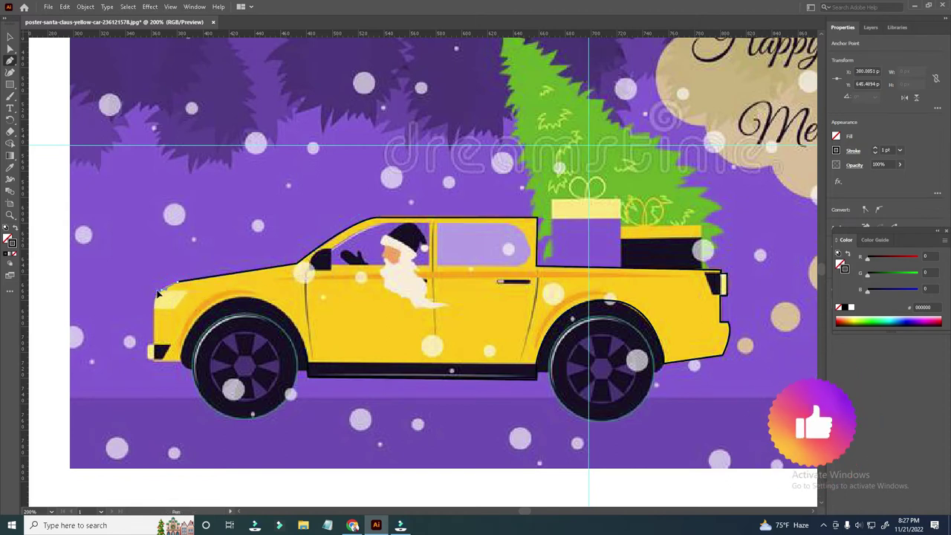
left_click(153, 330)
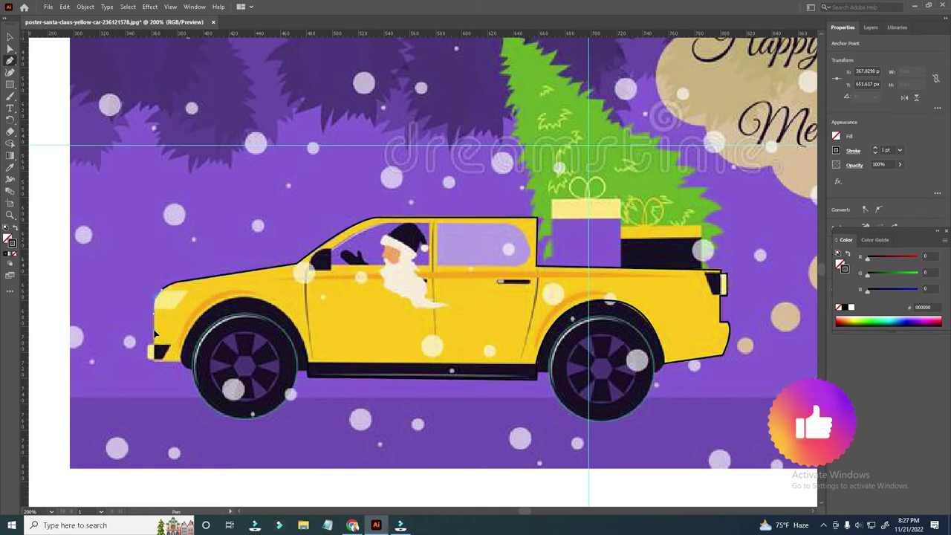
left_click(155, 347)
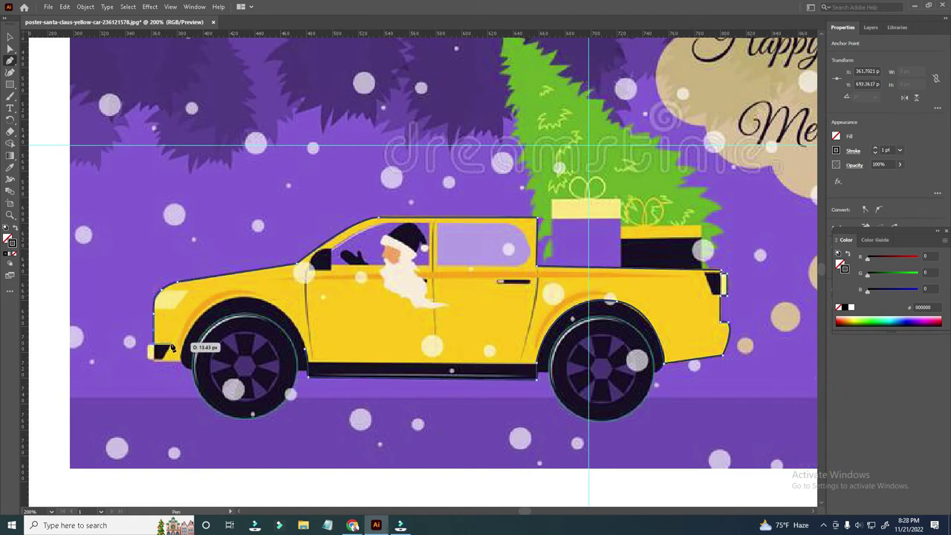
left_click(165, 361)
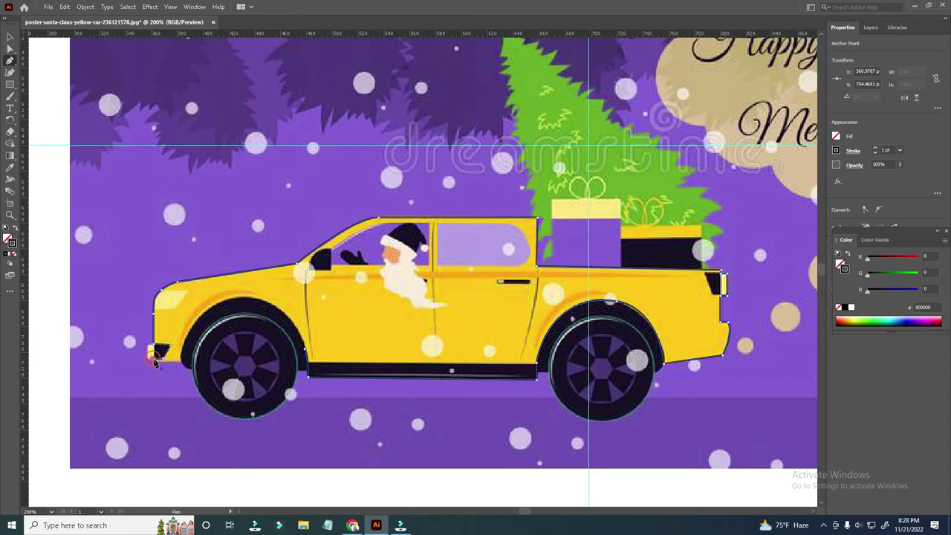
mouse_move(249, 297)
left_mouse_down()
mouse_move(295, 308)
mouse_move(330, 295)
left_mouse_up()
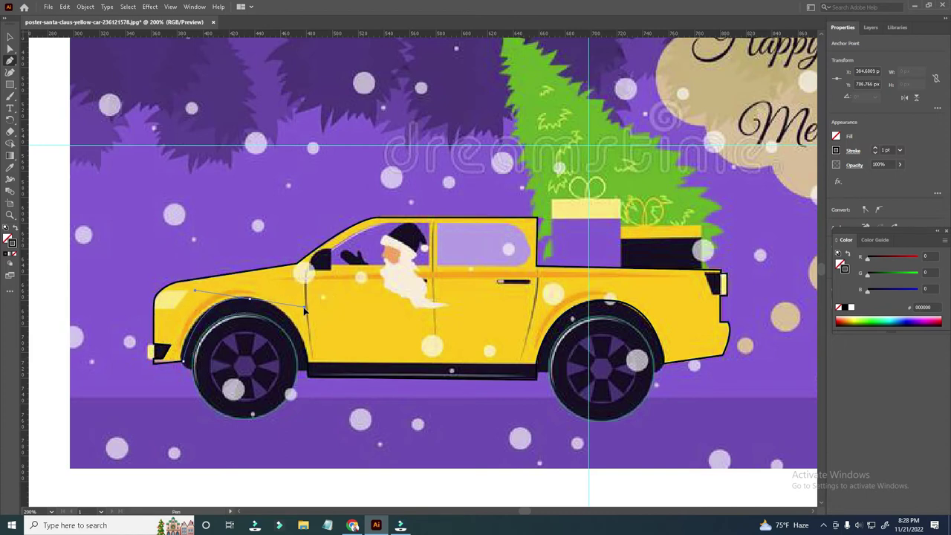
left_click_drag(201, 280, 249, 275)
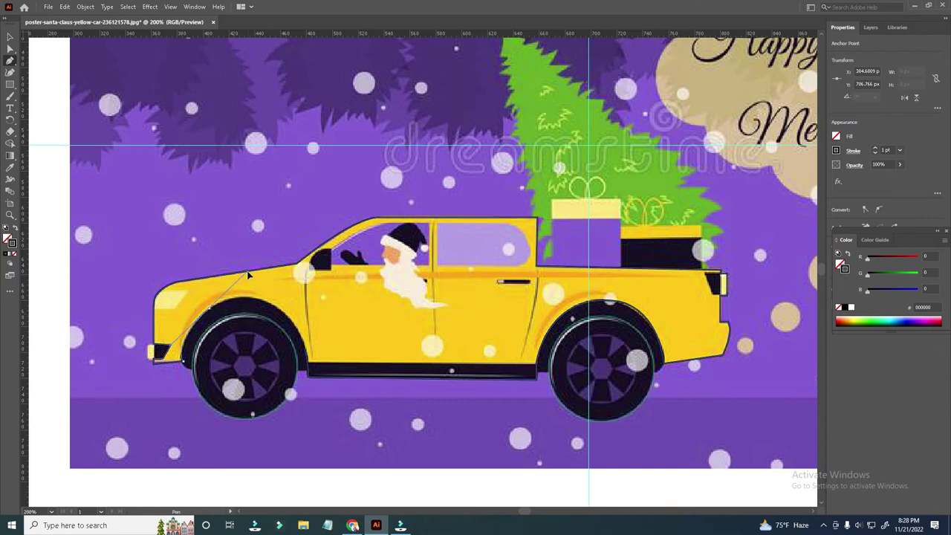
left_click(334, 427, "ctrl")
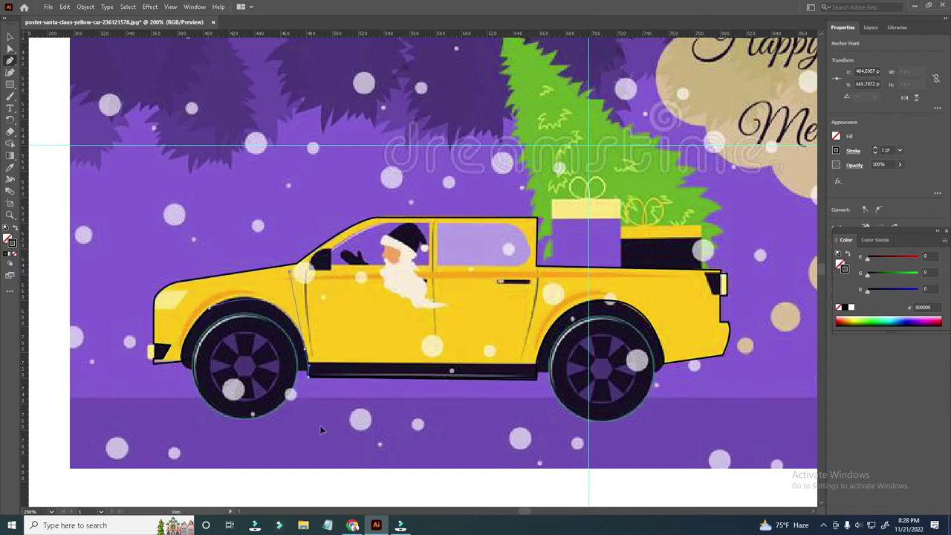
Step: Draw a curved Pen path framing the cab's front side window
key("ctrl+z")
left_click(48, 354, "ctrl")
key("v")
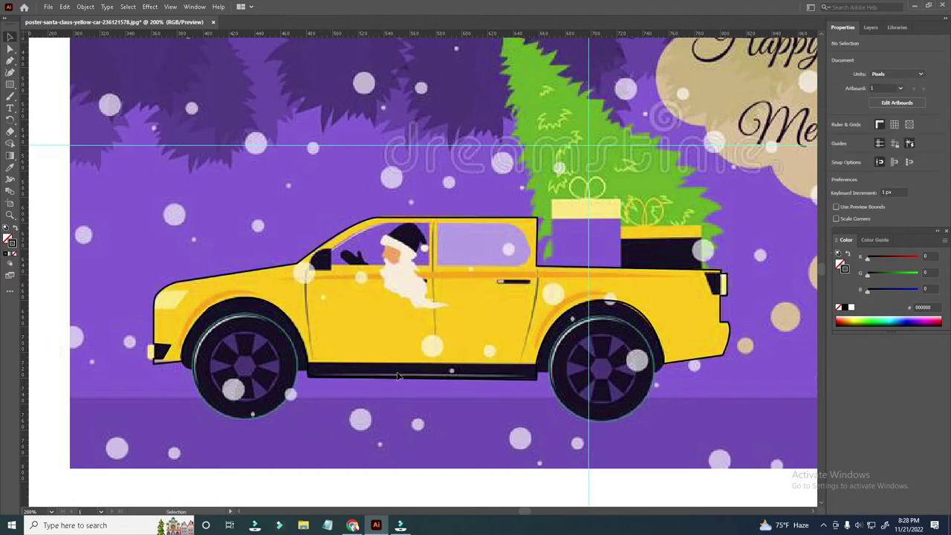
key("p")
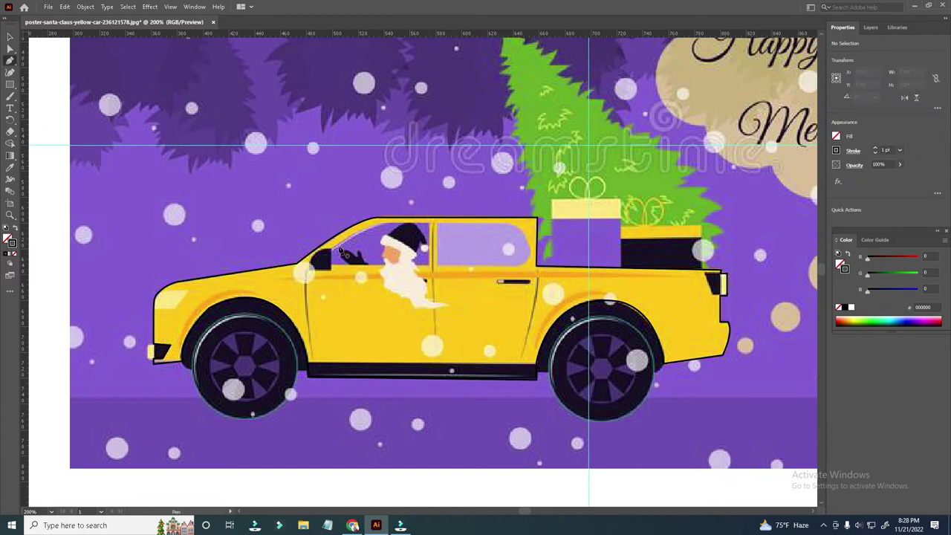
left_click_drag(420, 222, 381, 225)
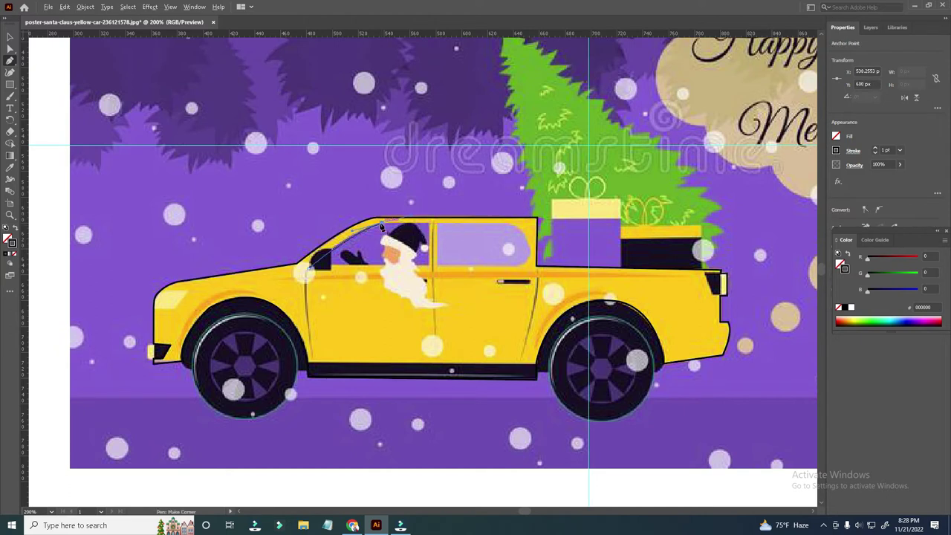
left_click_drag(431, 223, 432, 271)
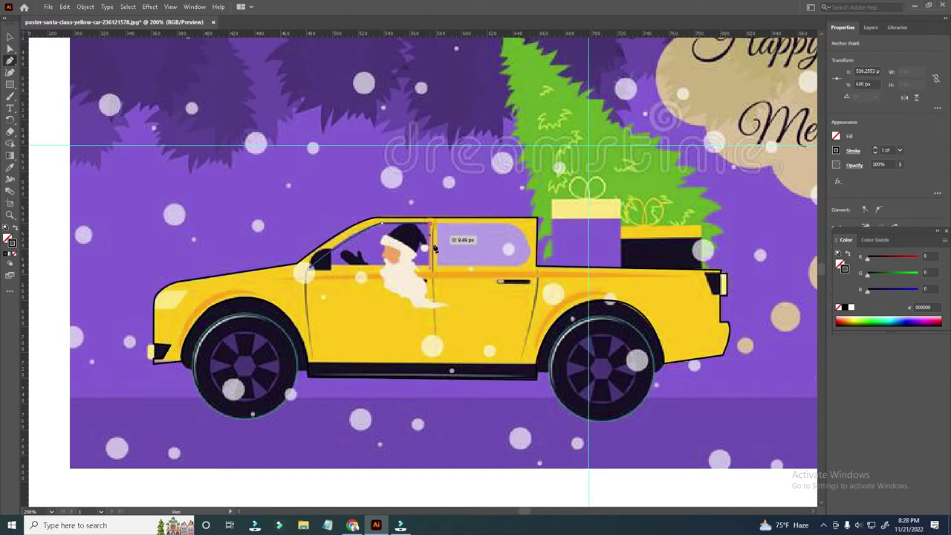
left_click(304, 269)
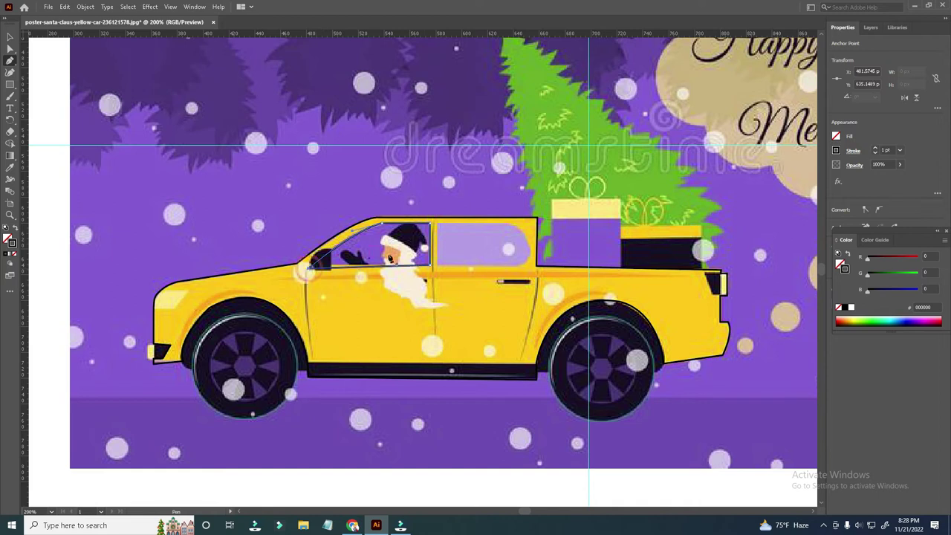
key("Return")
Step: Trace and close the rear door window outline
left_click(437, 224)
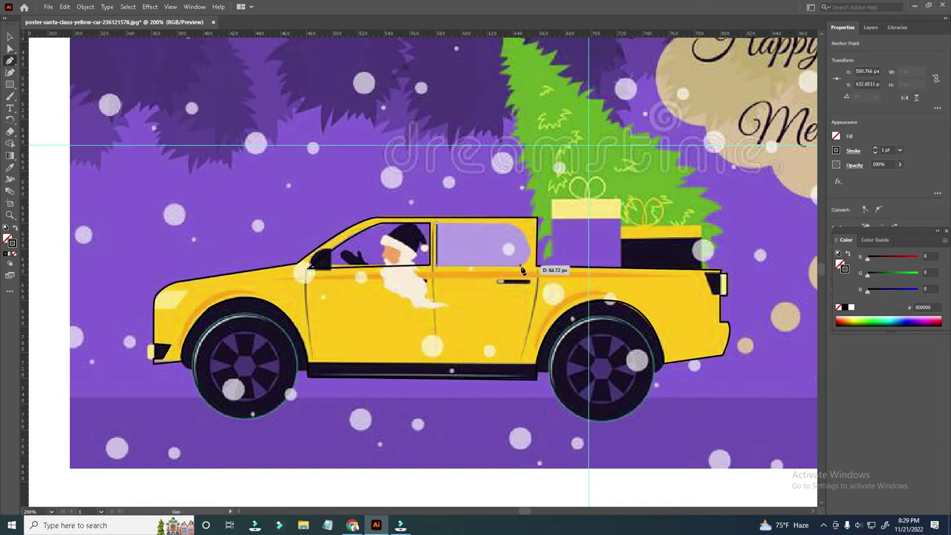
left_click(535, 224)
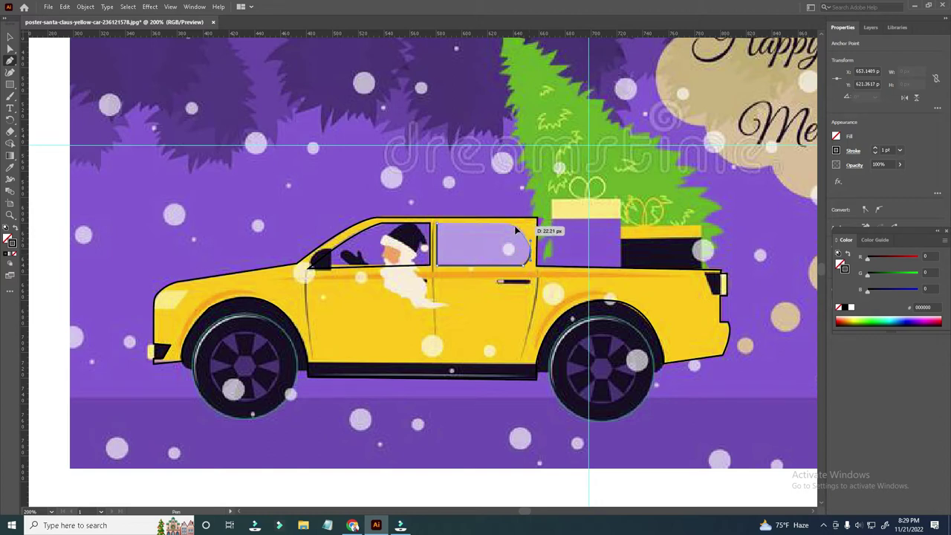
left_click(437, 225)
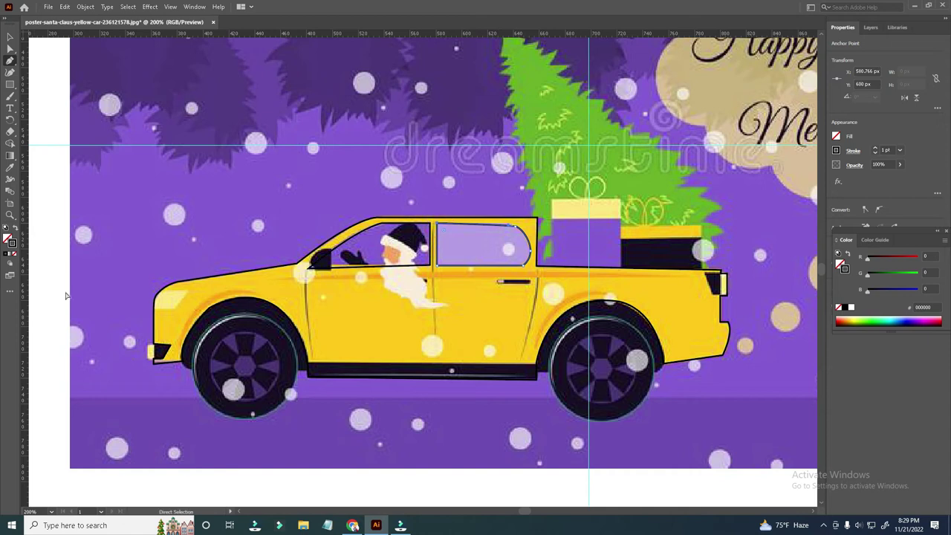
Step: Draw lines marking the door pillar and the curved rear door edge
scroll(35, 275, "right", 5)
scroll(35, 274, "down", 1)
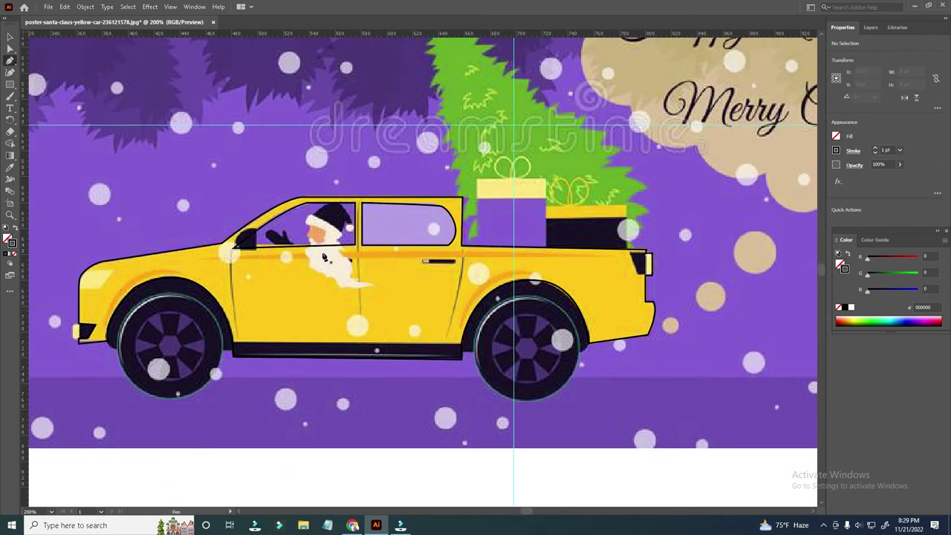
left_click(359, 199)
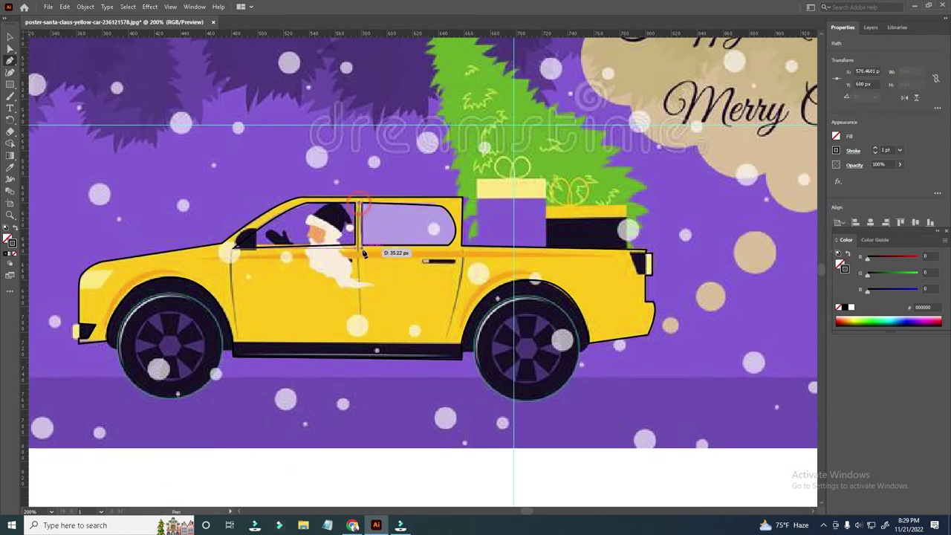
left_click(359, 250)
left_click(359, 316)
left_click(463, 252)
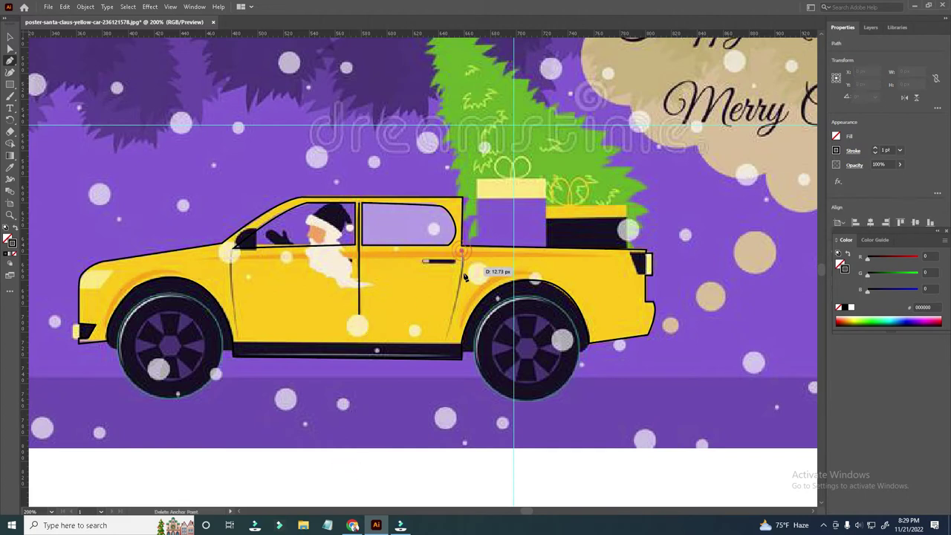
left_click_drag(446, 339, 431, 369)
left_click(448, 339)
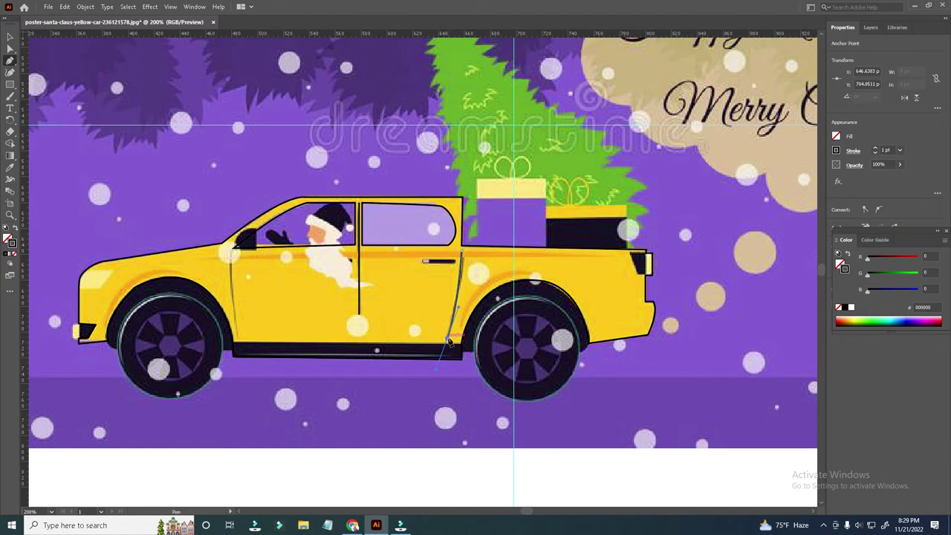
left_click(362, 471, "ctrl")
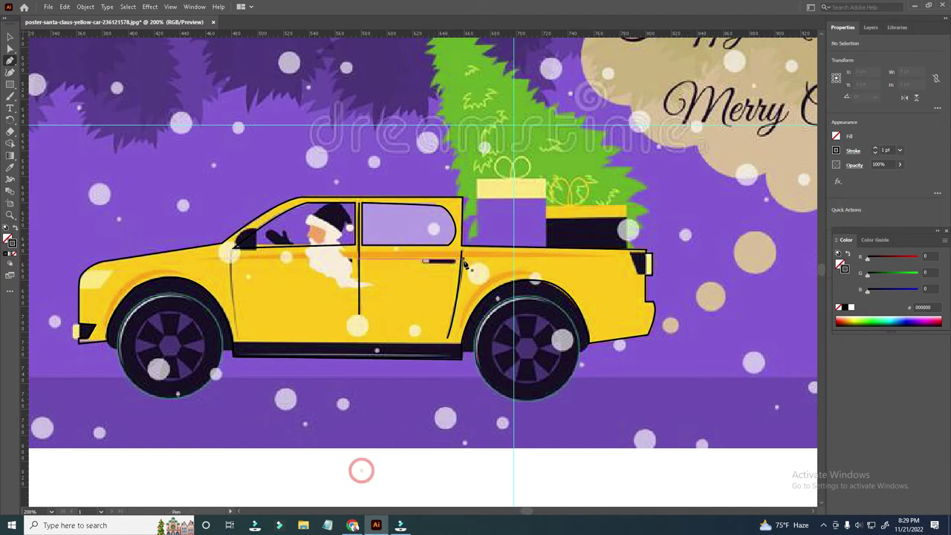
Step: Outline the rear door handle and fill it black
left_click(424, 262)
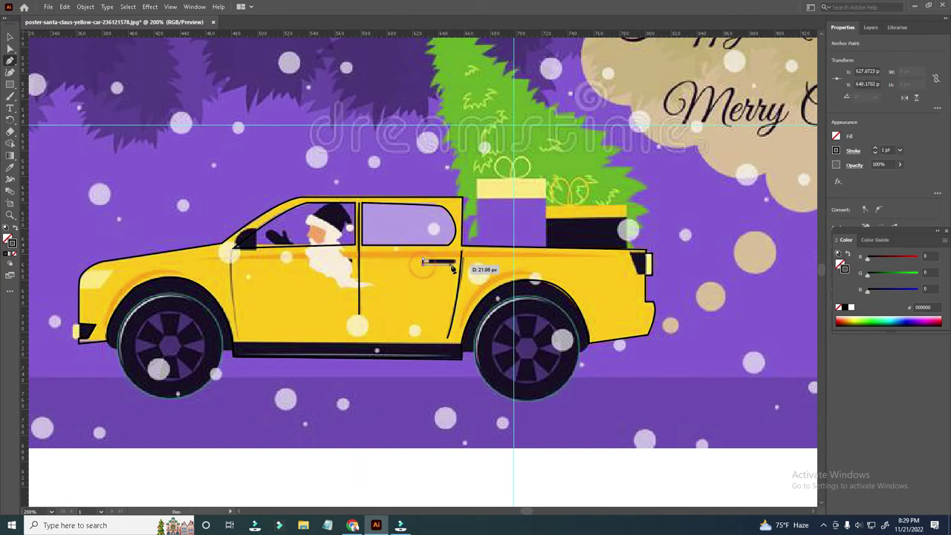
left_click(456, 266)
left_click(423, 262)
left_click(325, 476, "ctrl")
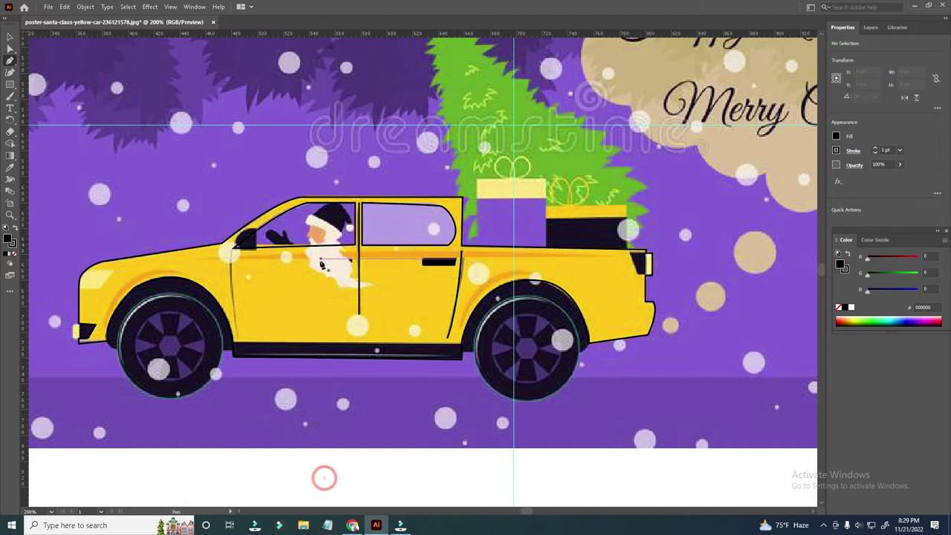
left_click(443, 266, "ctrl")
Step: Copy the handle onto the front door and fill the rear window with blue 7281FF
left_click_drag(444, 266, 342, 266)
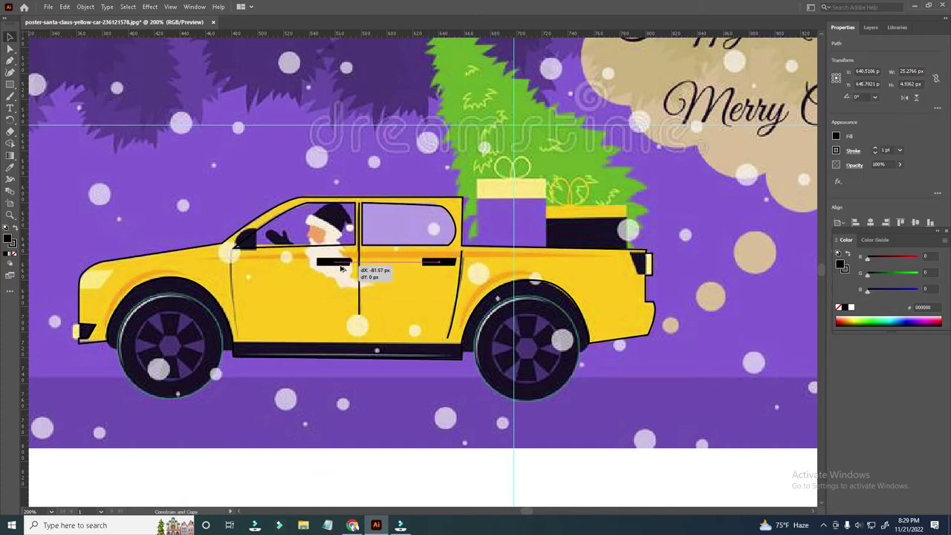
left_click(436, 474)
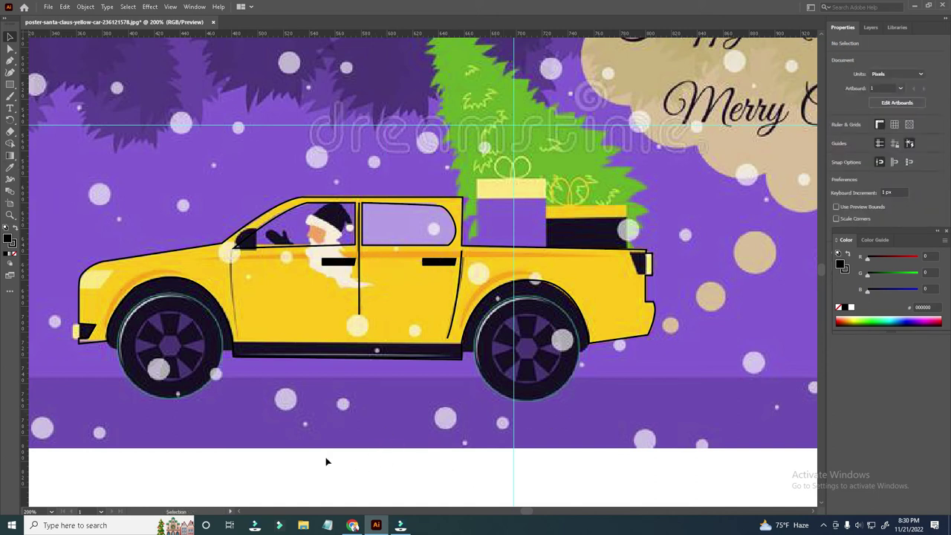
left_click(410, 240)
left_click(851, 295)
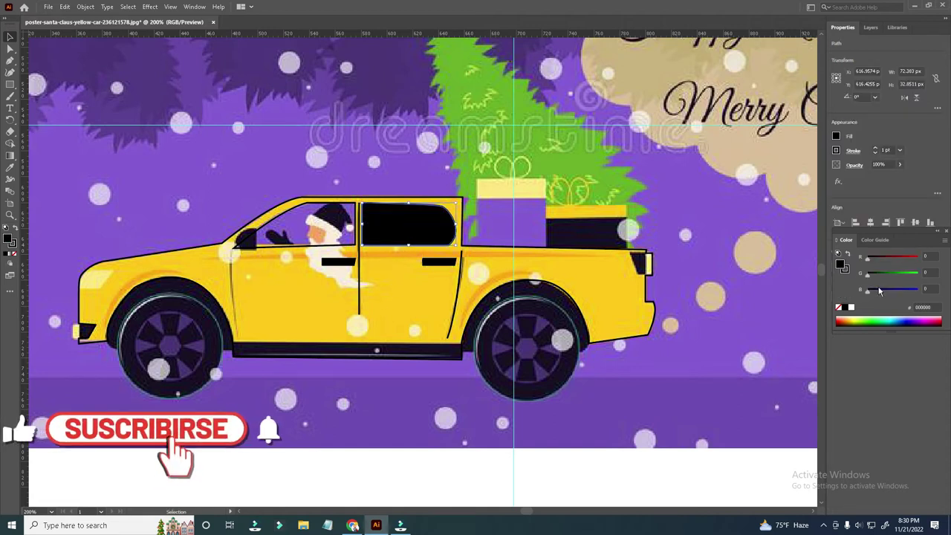
left_click_drag(867, 290, 928, 293)
mouse_move(867, 274)
left_mouse_down()
mouse_move(893, 273)
mouse_move(891, 261)
left_mouse_up()
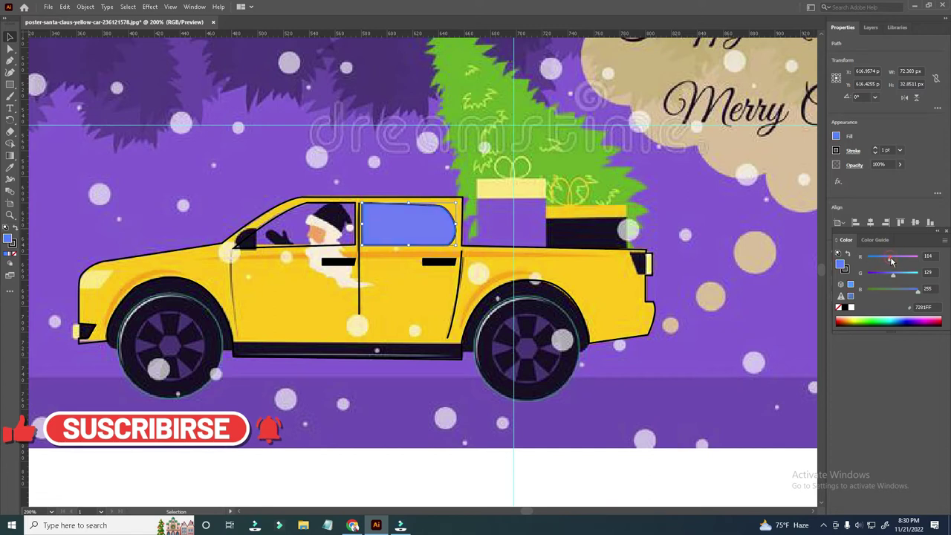
left_click(294, 481)
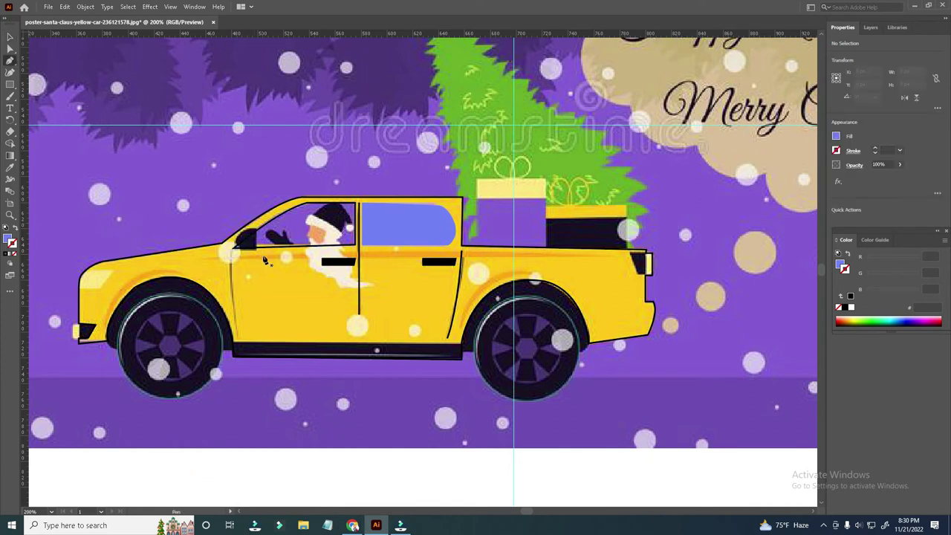
left_click(254, 229)
Step: Draw a side mirror beside the front window and fill it black
left_click_drag(473, 399, 225, 306)
left_click_drag(394, 274, 377, 234)
left_click(394, 232)
left_click_drag(354, 269, 366, 277)
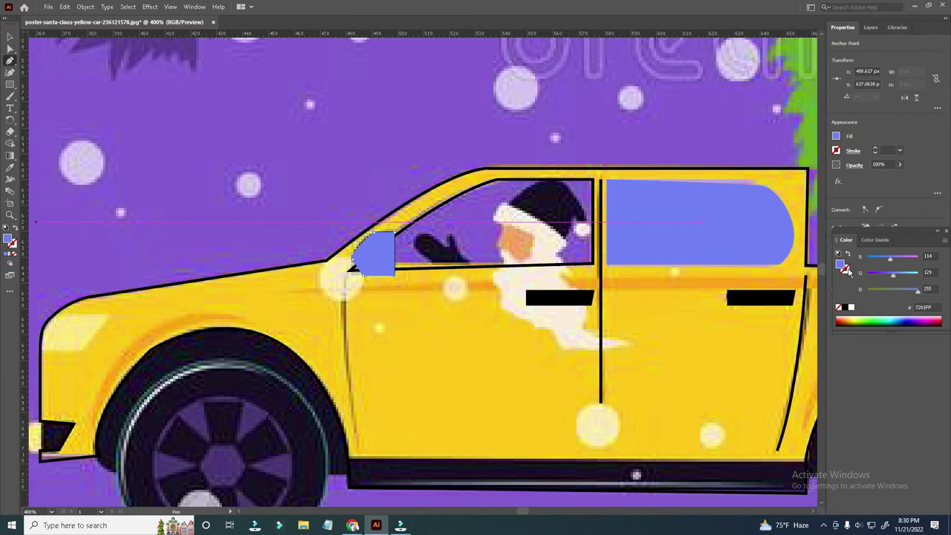
left_click(845, 307)
Step: Fill the front window with the same 7281FF blue as the rear window
key("v")
key("ctrl+shift+a")
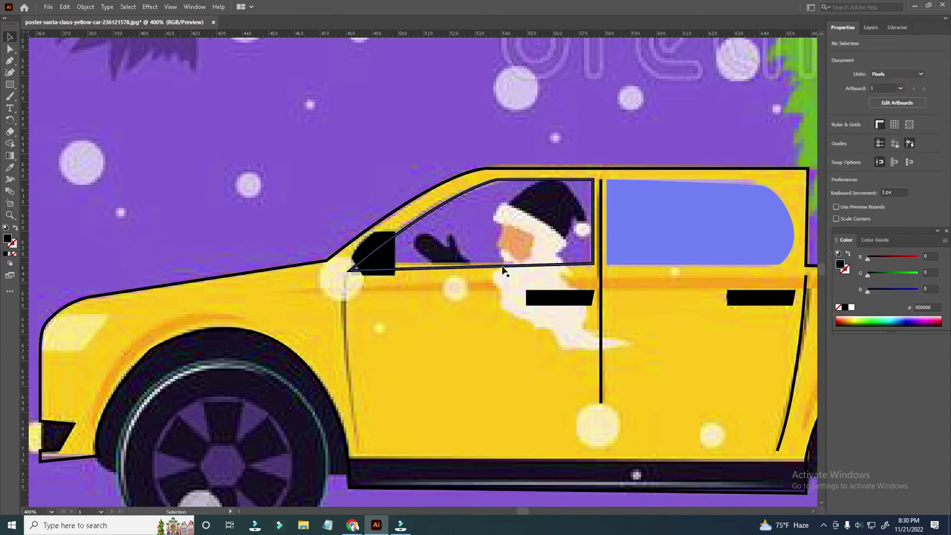
left_click(503, 271)
left_click(15, 238)
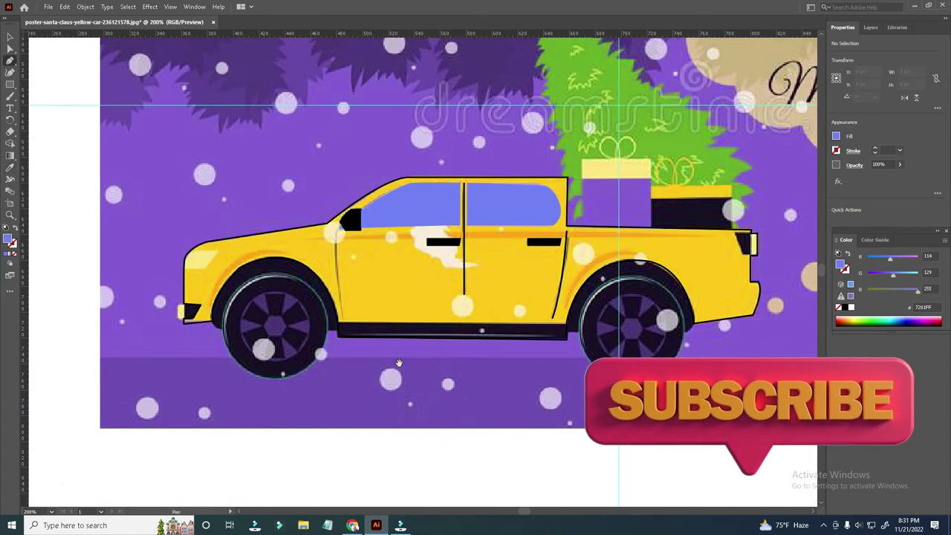
Step: Draw a curved black 1 pt line with no fill along the front door's edge
key("ctrl+plus")
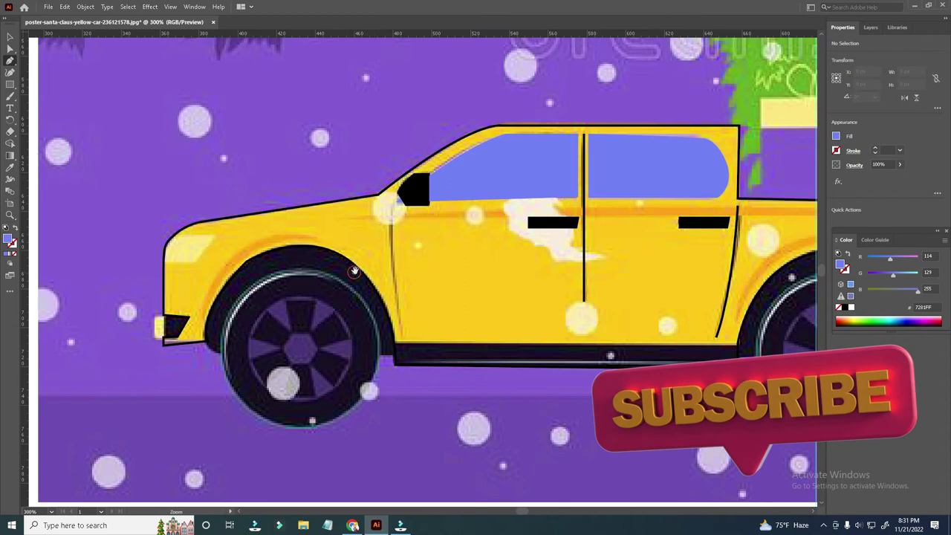
key("ctrl+plus")
left_click(439, 227)
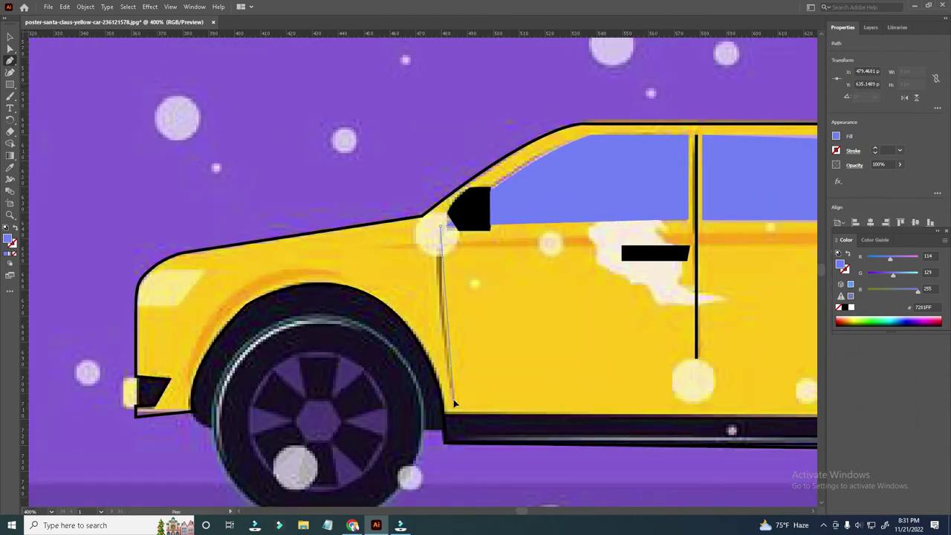
left_click_drag(448, 408, 473, 436)
left_click(454, 400)
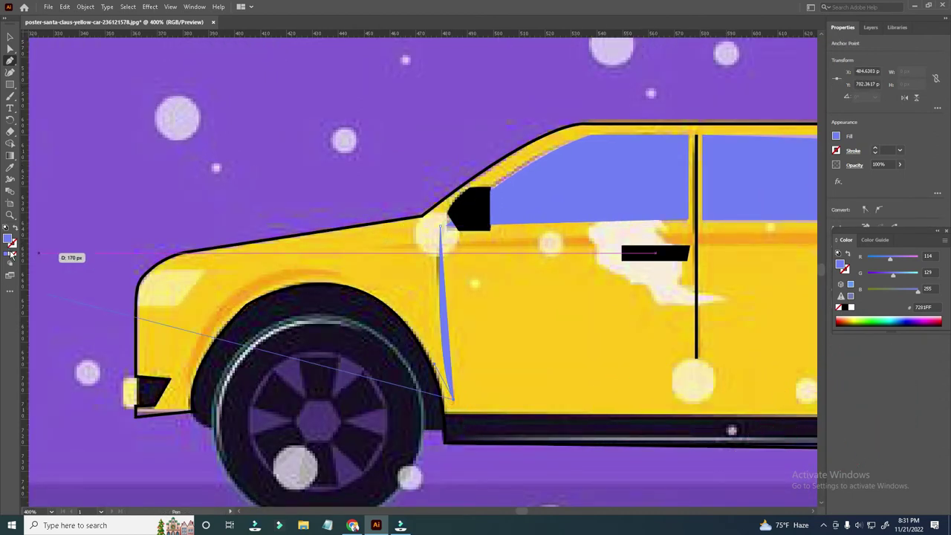
left_click(11, 255)
left_click(842, 307)
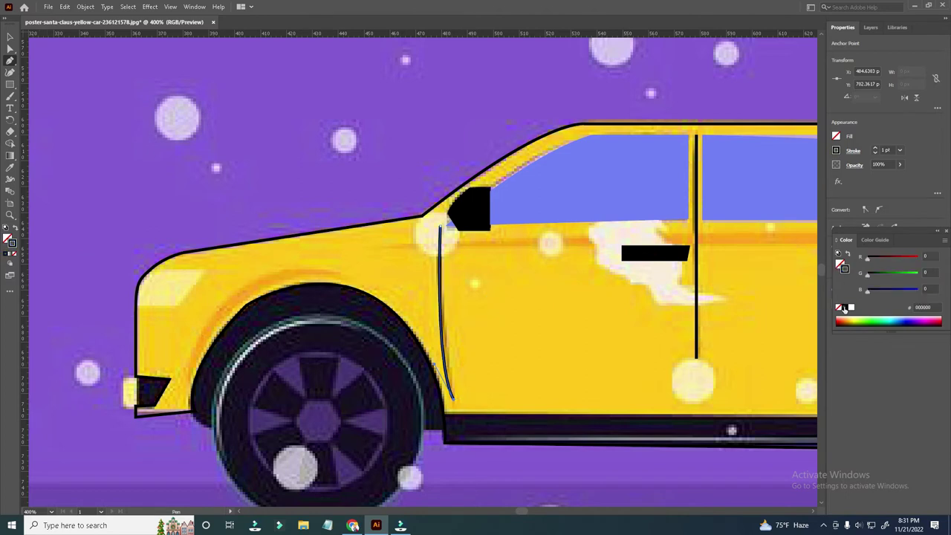
scroll(446, 219, "down", 1)
scroll(453, 320, "down", 1)
scroll(461, 416, "down", 1)
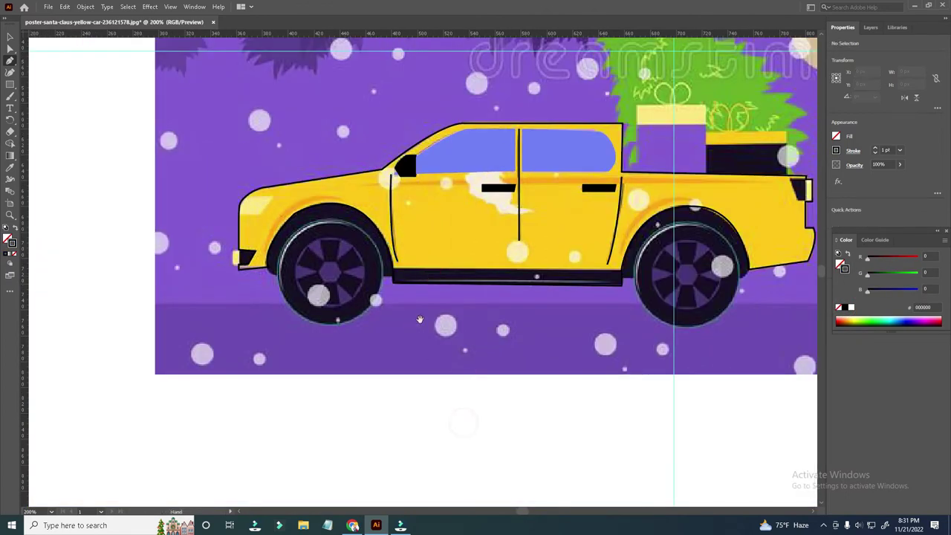
scroll(420, 320, "right", 1)
scroll(706, 319, "right", 2)
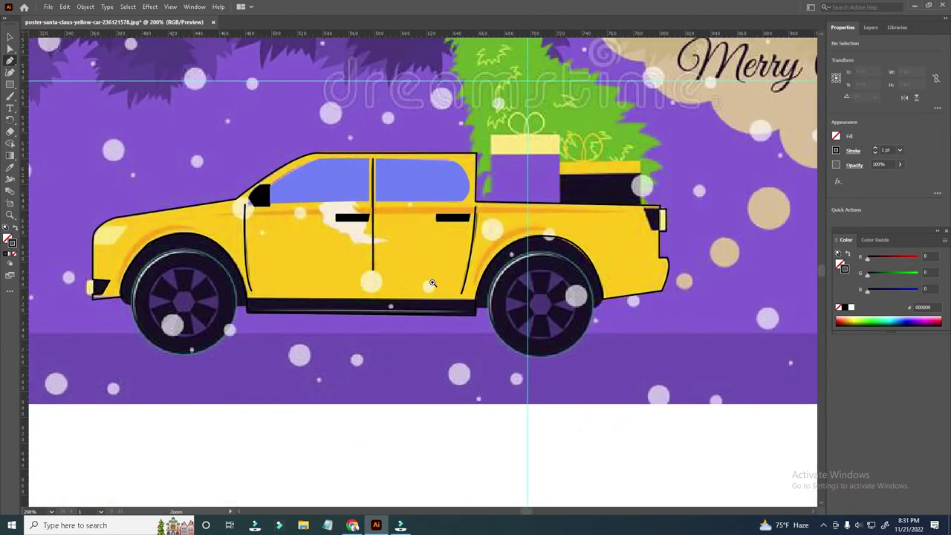
scroll(176, 259, "left", 2)
scroll(377, 296, "up", 1)
scroll(384, 248, "up", 1)
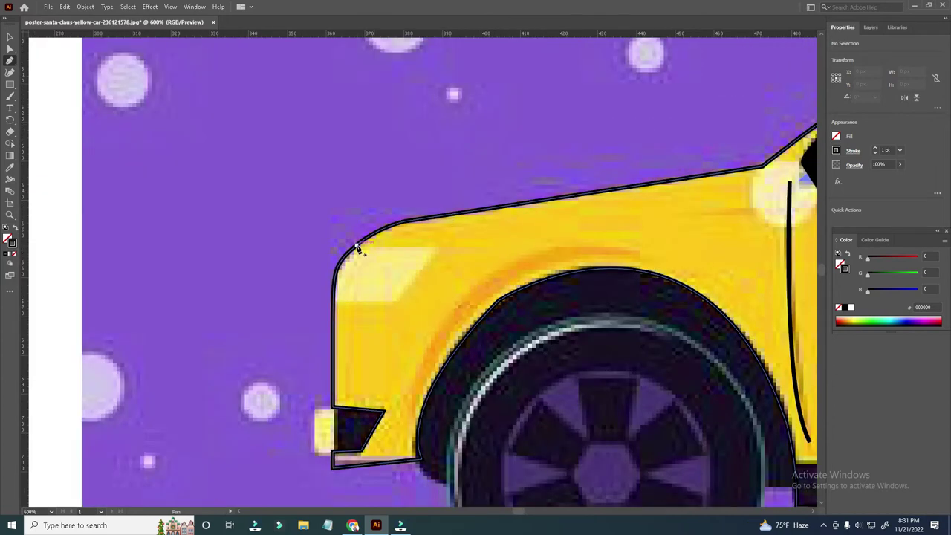
Step: Trace a closed headlight shape at the truck's front corner above the bumper
left_click(436, 249)
left_click(356, 247)
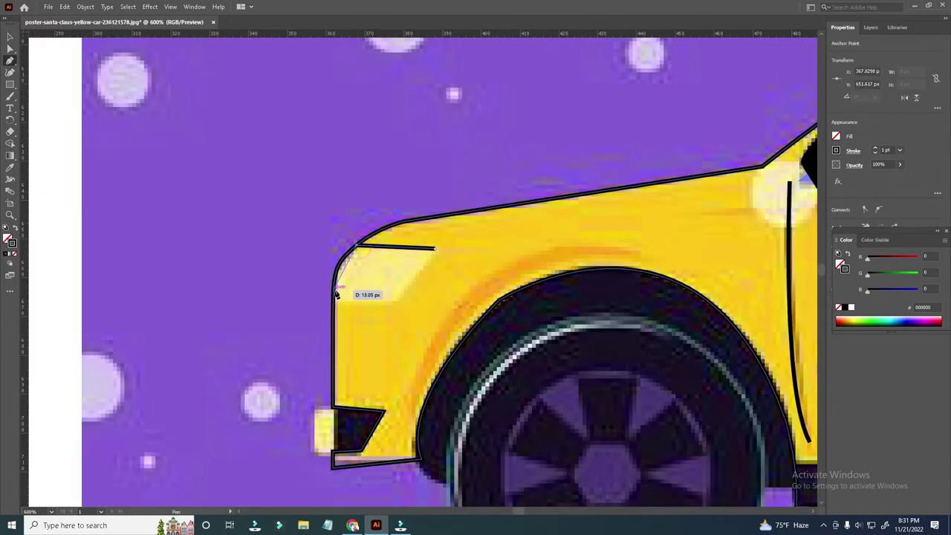
left_click_drag(335, 294, 334, 301)
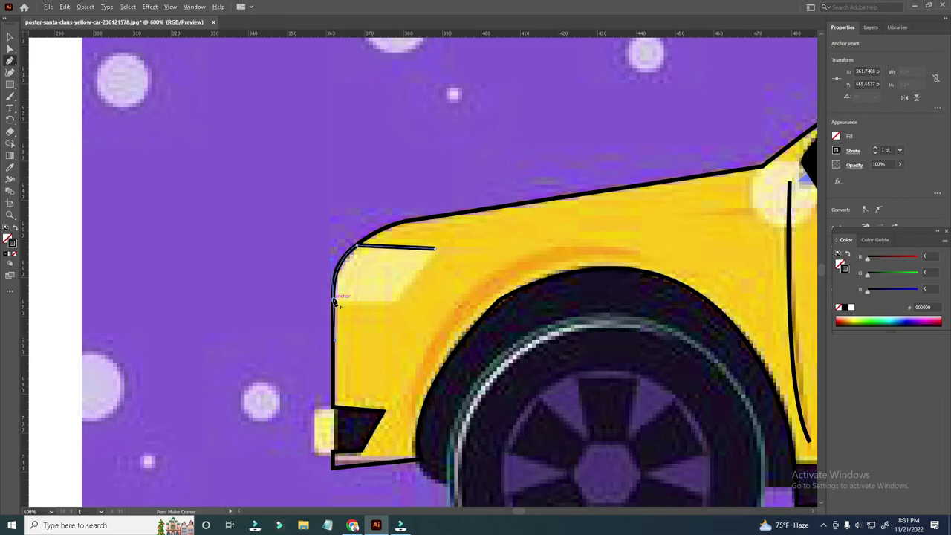
left_click(333, 302)
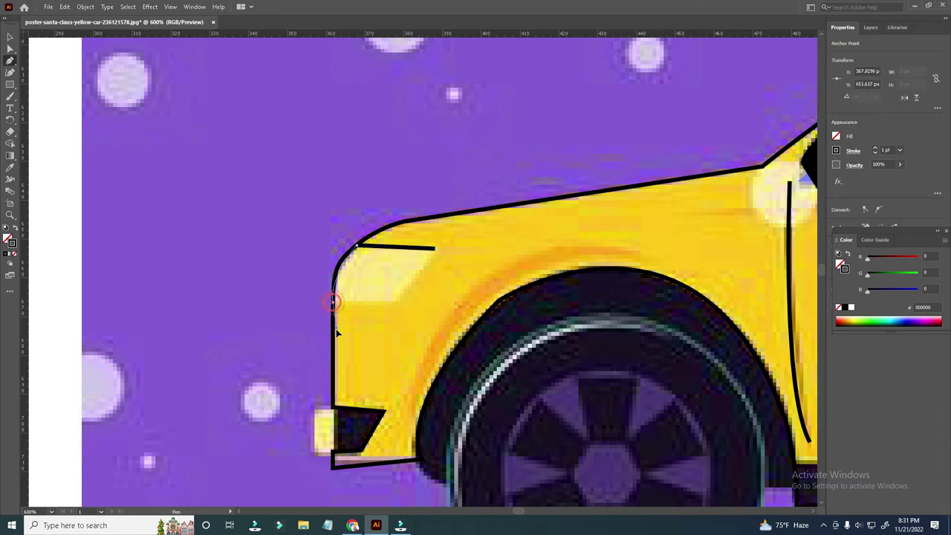
left_click(400, 303)
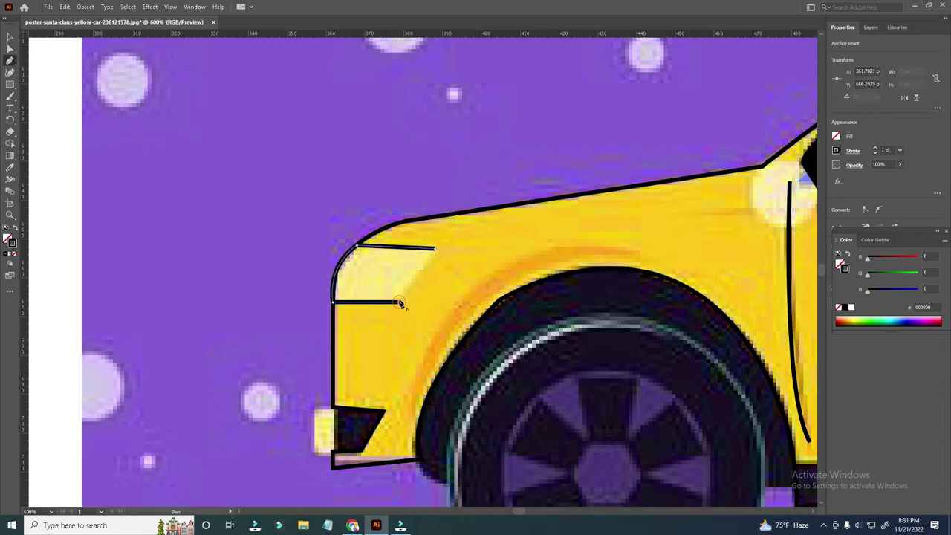
left_click(438, 255)
key("ctrl+0")
key("ctrl+plus")
scroll(324, 320, "up", 2)
scroll(324, 321, "up", 2)
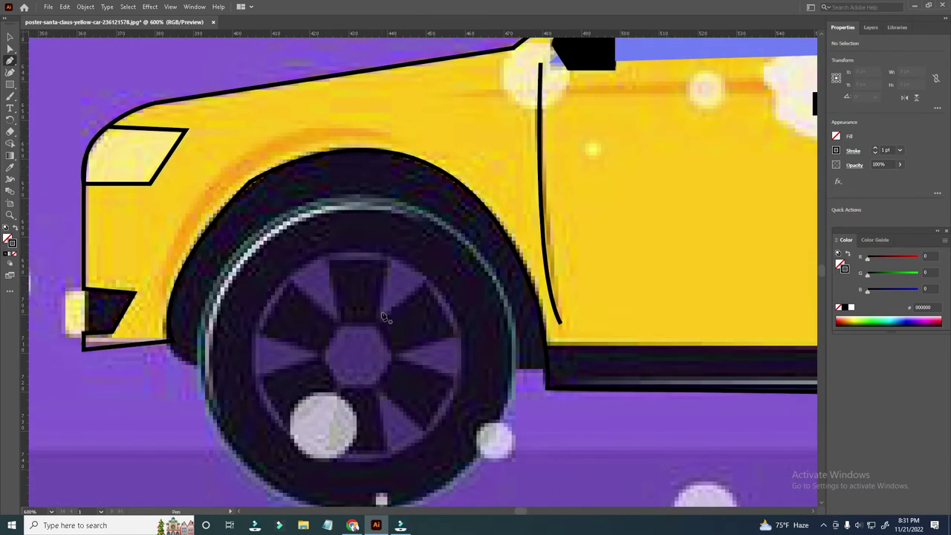
Step: Trace one front-wheel spoke and fill it black with no stroke
left_click_drag(343, 330, 326, 350)
left_click_drag(258, 336, 294, 296)
left_click(290, 280)
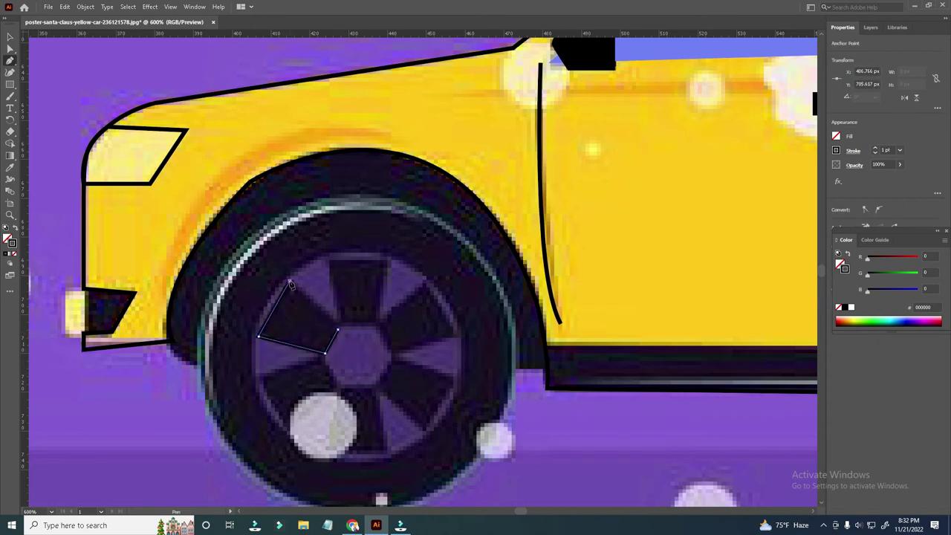
left_click_drag(338, 330, 339, 331)
left_click(338, 330)
left_click(15, 254)
left_click(7, 255)
key("v")
left_click(307, 329)
Step: Duplicate and rotate the spoke onto the upper, lower-right and upper-right spokes
mouse_move(308, 329)
left_mouse_down()
mouse_move(411, 303)
mouse_move(427, 252)
left_mouse_up()
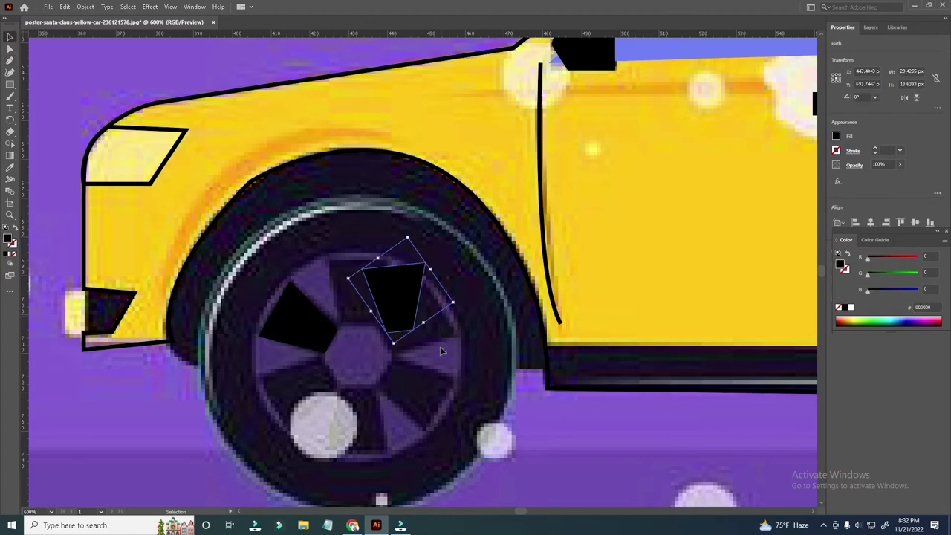
left_click_drag(401, 298, 360, 294)
left_click_drag(390, 325, 346, 298)
left_click(306, 329)
mouse_move(307, 329)
left_mouse_down()
mouse_move(424, 389)
mouse_move(311, 351)
mouse_move(392, 357)
mouse_move(419, 389)
left_mouse_up()
left_click_drag(361, 286, 487, 327)
mouse_move(416, 308)
left_mouse_down()
mouse_move(414, 327)
mouse_move(454, 348)
mouse_move(338, 386)
left_mouse_up()
Step: Place rotated spoke copies on the lower-left and bottom spokes to finish the wheel
left_click(394, 394)
left_click(346, 372)
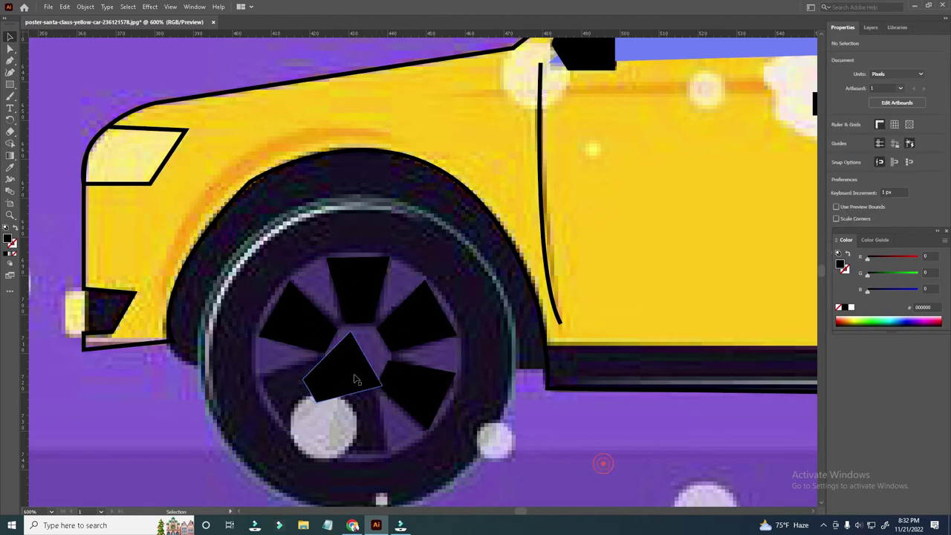
left_click_drag(364, 327, 294, 412)
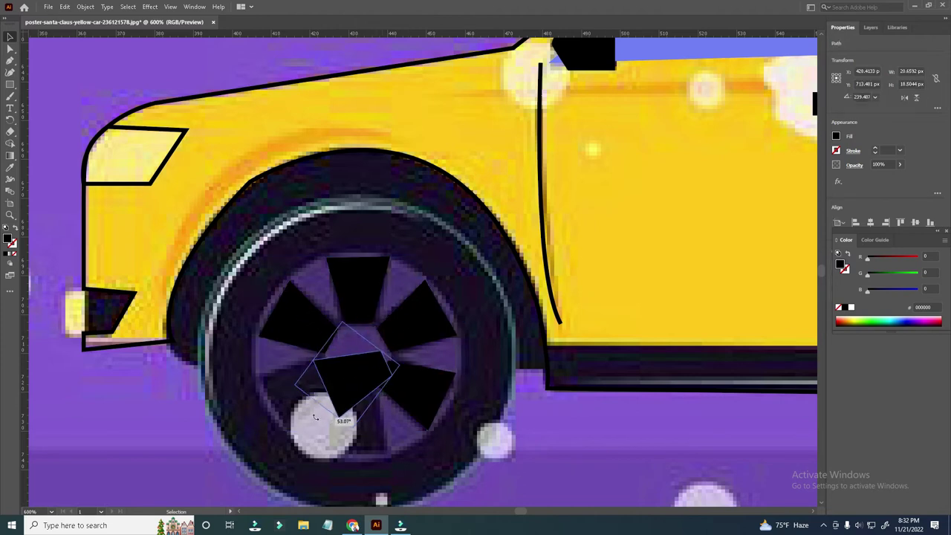
left_click_drag(340, 370, 297, 387)
left_click_drag(325, 413, 350, 414)
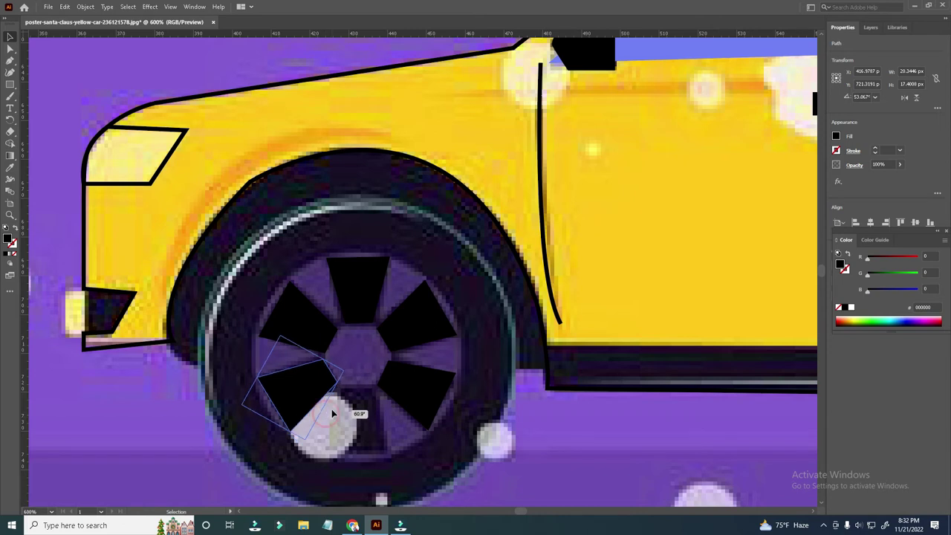
mouse_move(304, 394)
left_mouse_down()
mouse_move(392, 426)
mouse_move(428, 371)
left_mouse_up()
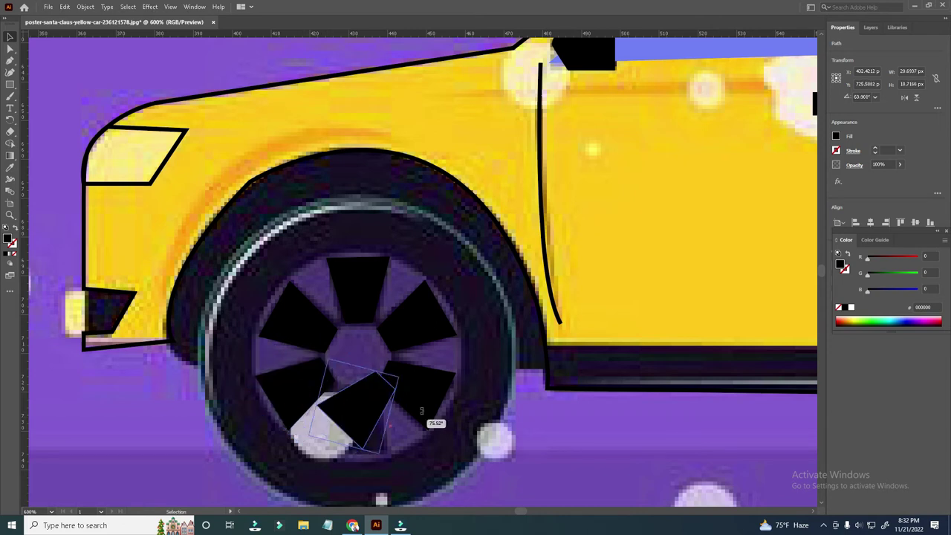
left_click_drag(344, 418, 344, 440)
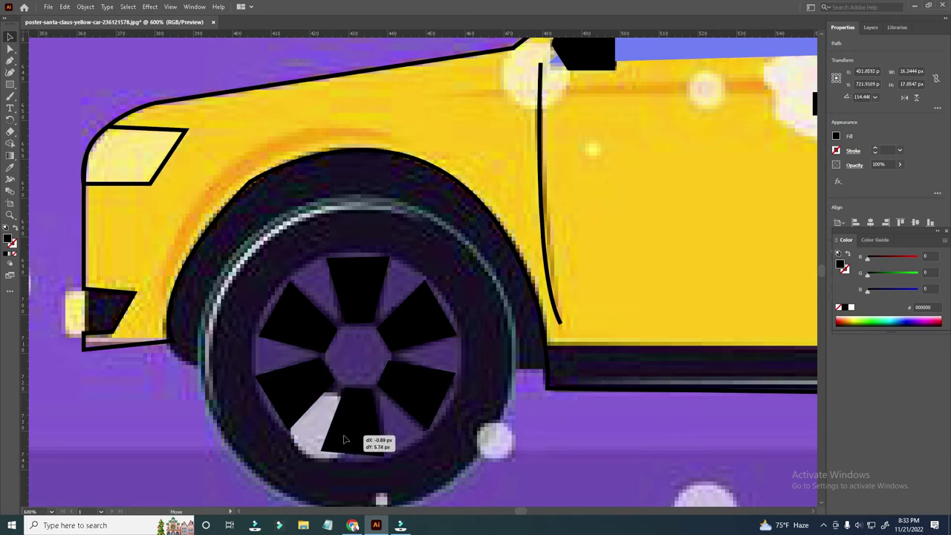
key("ctrl+minus")
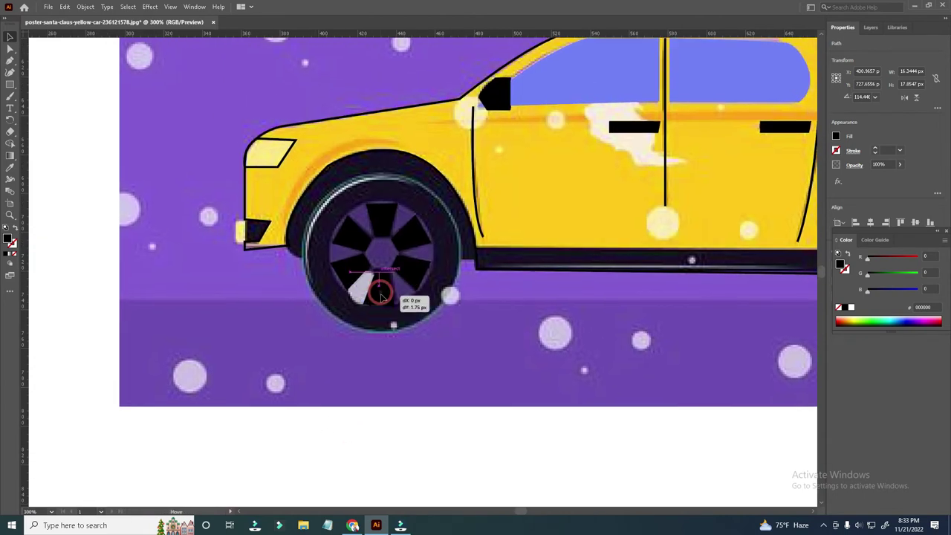
left_click(384, 429)
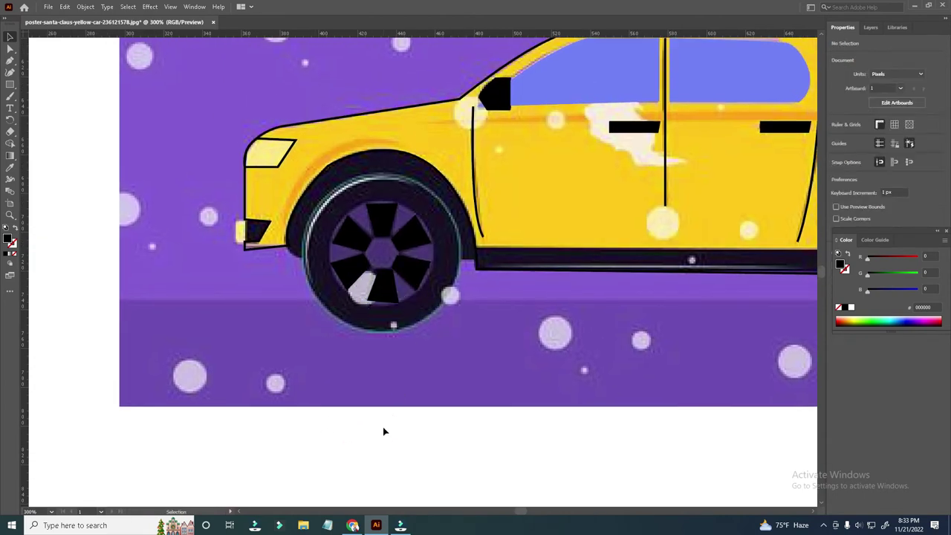
Step: Attempt to trace the front tyre outline with the Pen tool
left_click(426, 444)
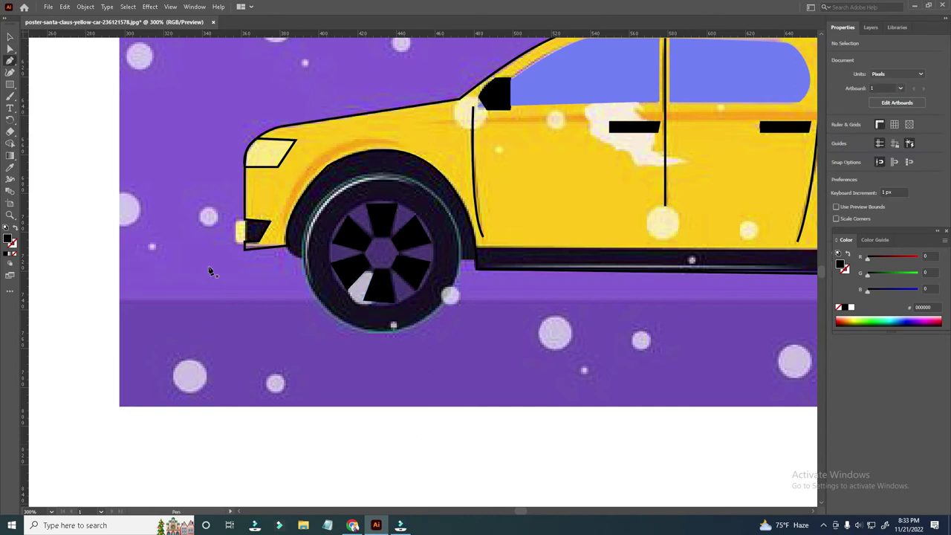
left_click(384, 222)
key("ctrl+plus")
left_click(323, 218)
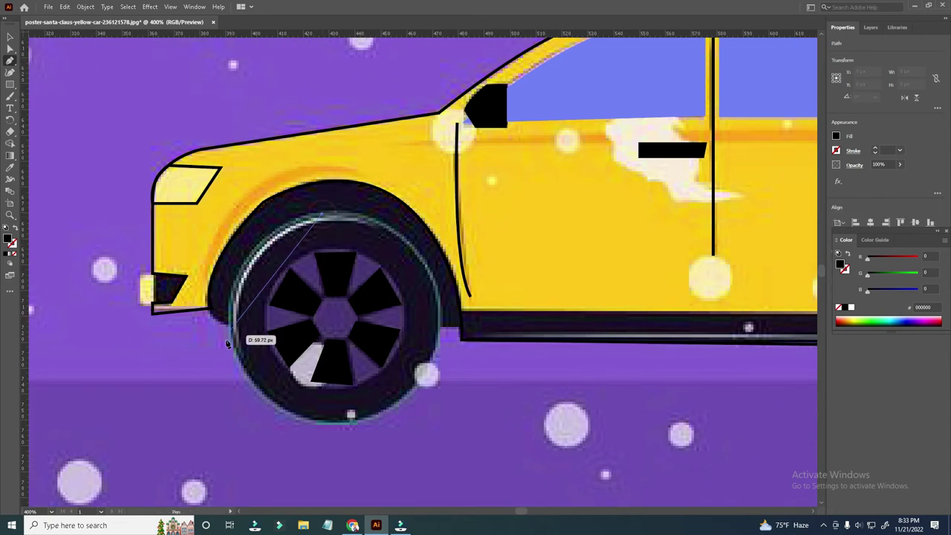
left_click_drag(247, 466, 245, 462)
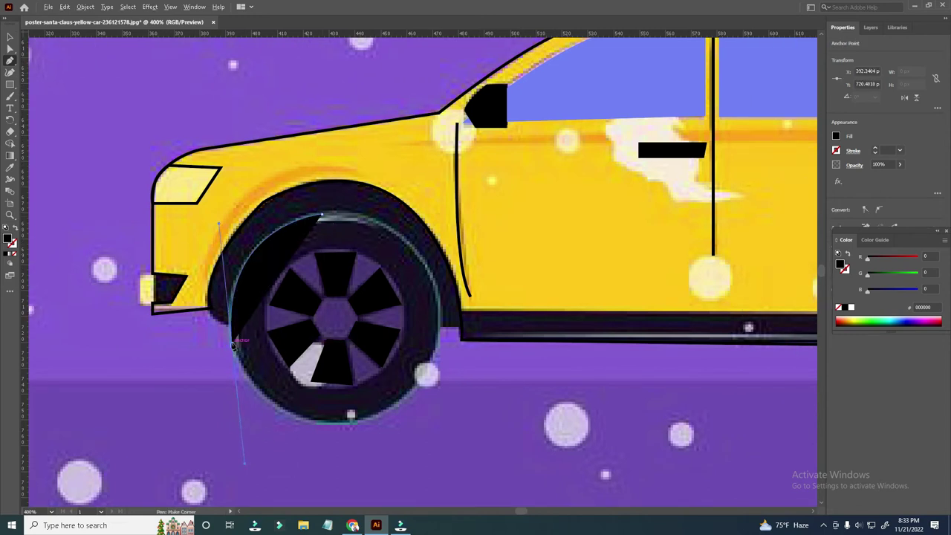
mouse_move(310, 421)
left_mouse_down()
mouse_move(380, 448)
mouse_move(318, 426)
left_mouse_up()
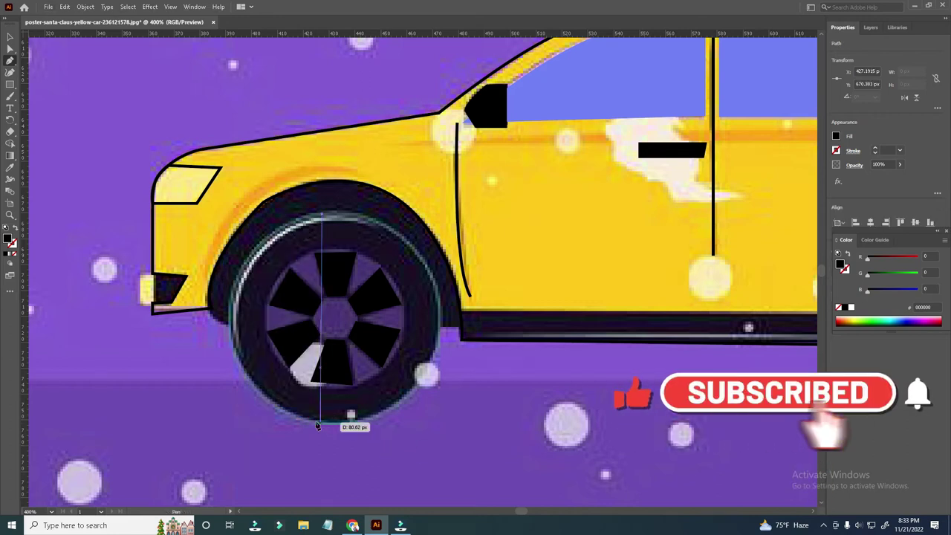
Step: Draw an 81.383 px black circle over the front wheel with the Ellipse tool
left_click(25, 201, "ctrl")
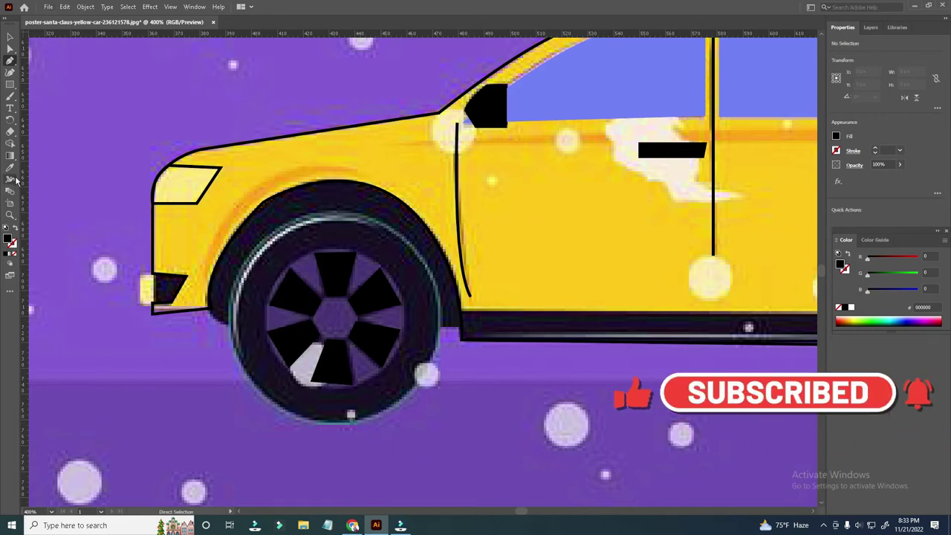
left_click_drag(9, 84, 52, 102)
mouse_move(238, 253)
left_mouse_down()
mouse_move(468, 437)
mouse_move(457, 436)
left_mouse_up()
Step: Create an 81.383 px circle on the wheel and send it behind the wheel artwork
left_click(449, 437)
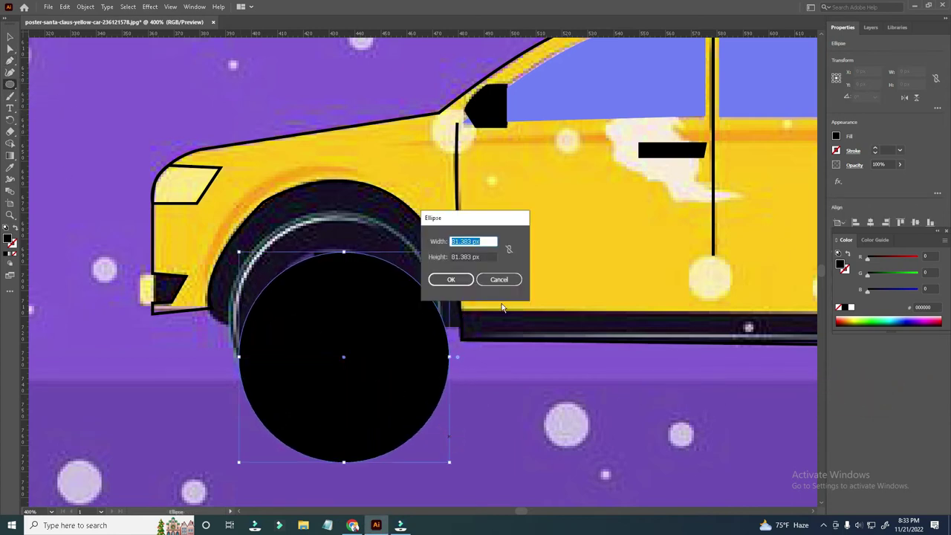
left_click(451, 279)
key("v")
scroll(446, 393, "down", 3)
mouse_move(377, 302)
left_mouse_down()
mouse_move(365, 270)
mouse_move(424, 266)
mouse_move(414, 262)
left_mouse_up()
right_click(415, 262)
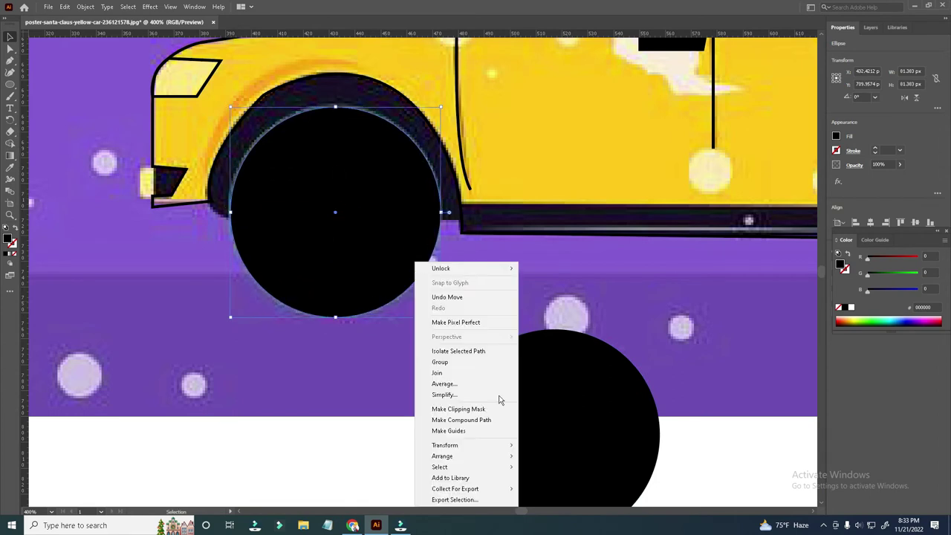
mouse_move(443, 456)
left_click(573, 487)
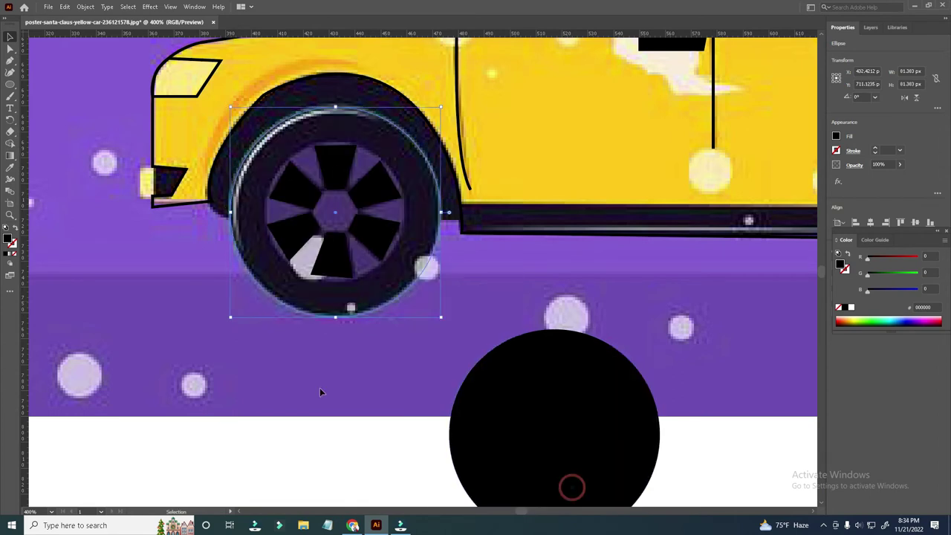
Step: Send the reference image to the back of the stack
left_click(321, 402)
left_click(321, 402)
right_click(332, 384)
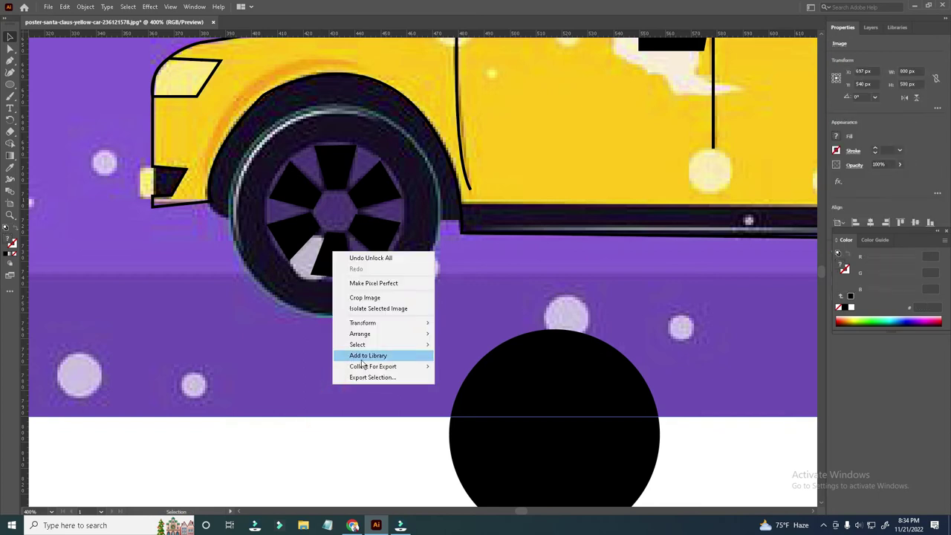
left_click(468, 367)
left_click(378, 446)
Step: Delete the extra lower circle from the wheel
left_click(353, 299)
left_click(575, 411)
scroll(610, 432, "down", 1)
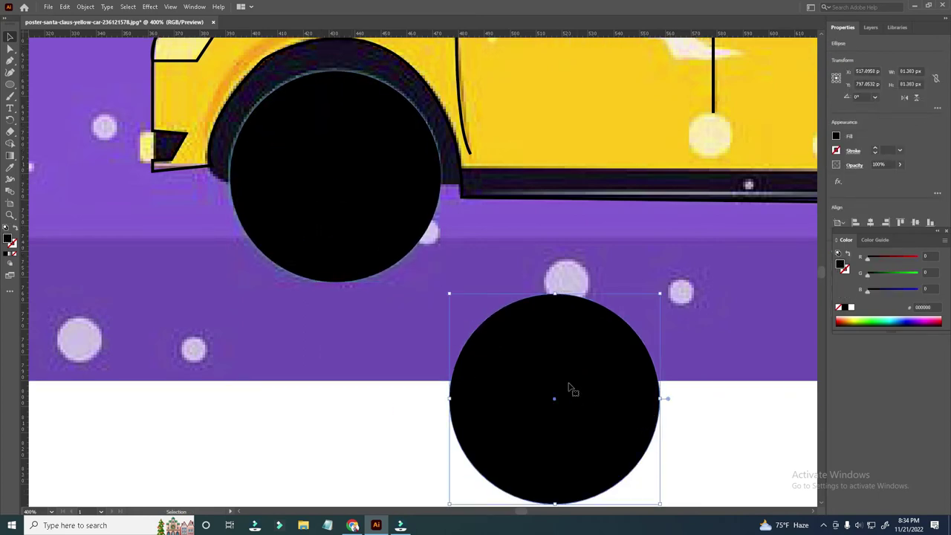
key("Delete")
left_click(368, 248)
Step: Scale the wheel circle to 80%, fill it white, and centre it on the hub
right_click(350, 260)
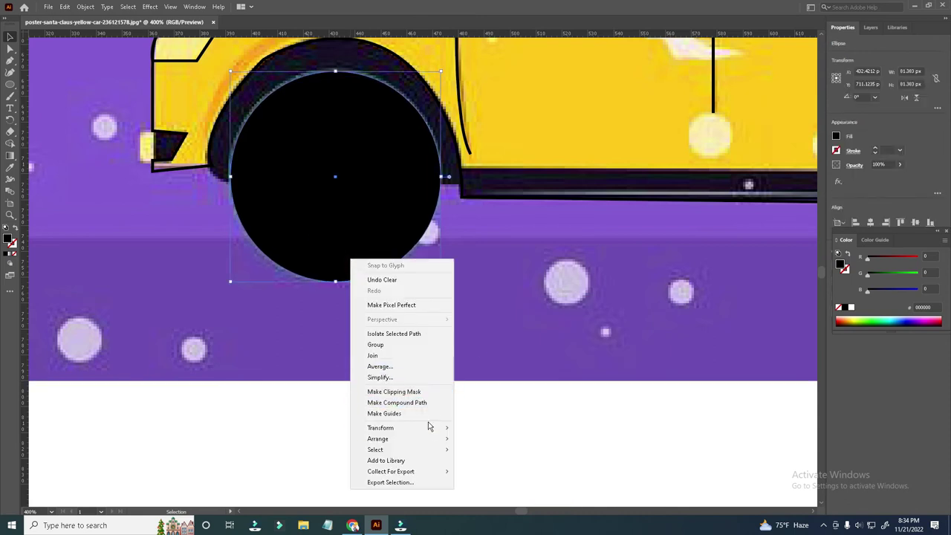
mouse_move(380, 428)
left_click(501, 479)
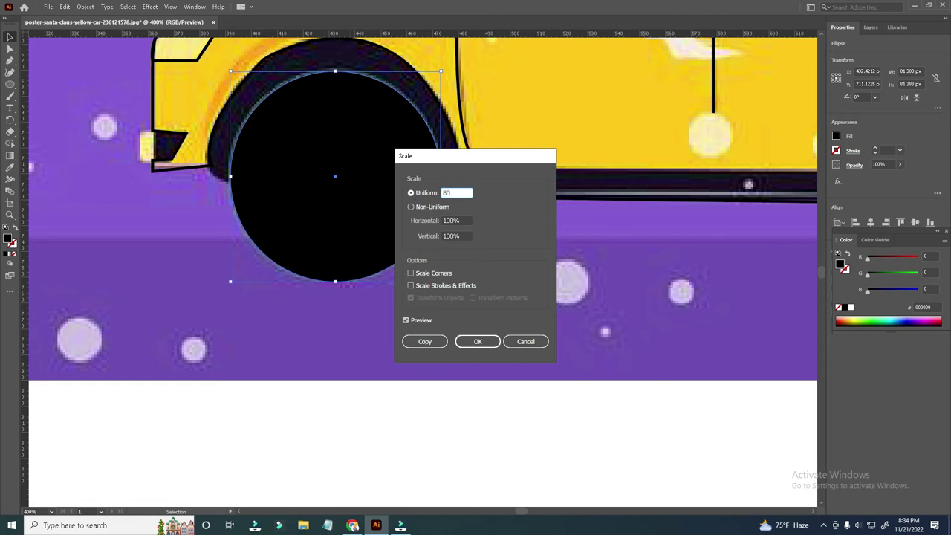
left_click(438, 344)
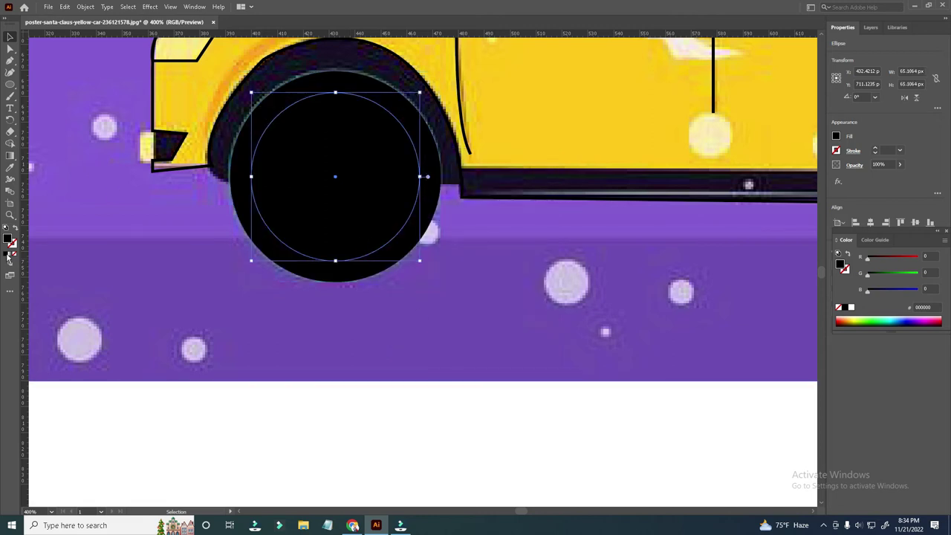
left_click(852, 308)
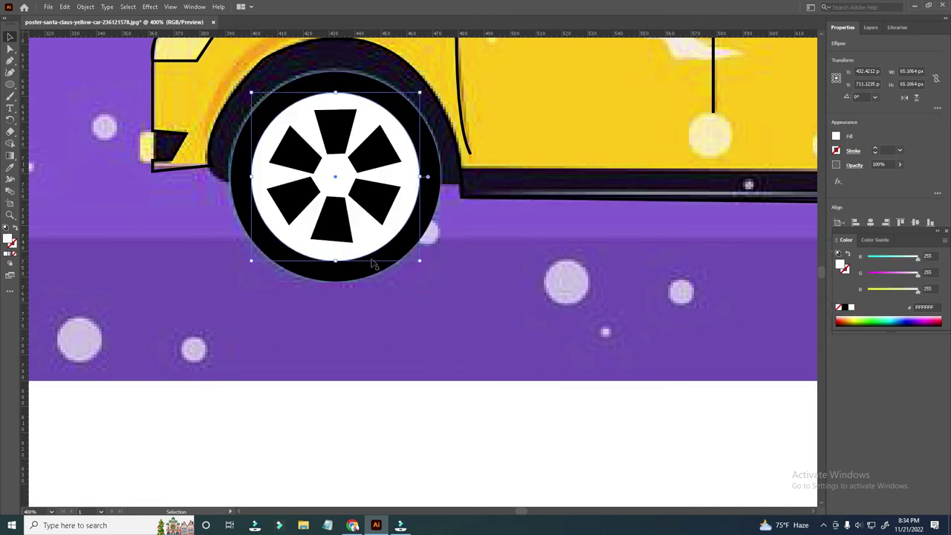
left_click_drag(420, 263, 398, 247)
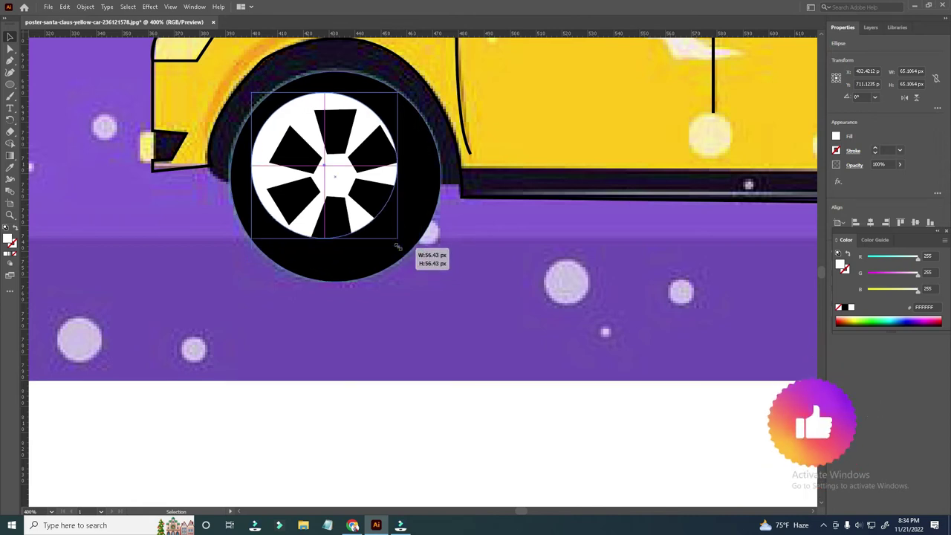
left_click_drag(261, 176, 272, 186)
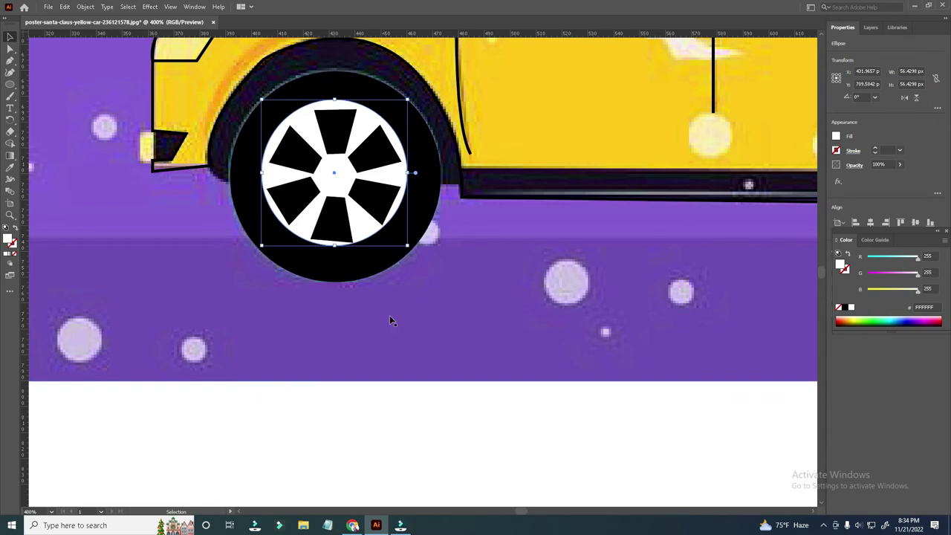
Step: Zoom out to the whole truck, then back in on the front wheel
left_click(384, 336)
right_click(385, 336)
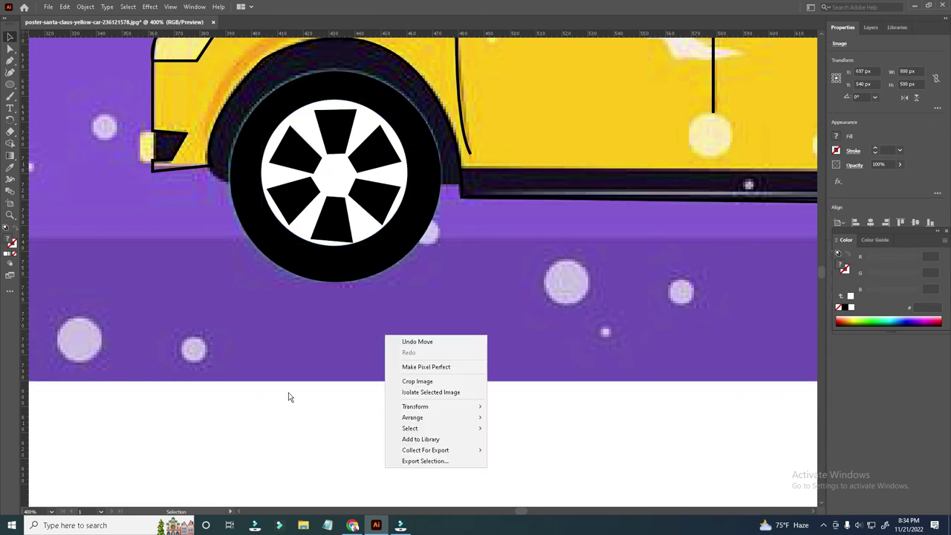
left_click(292, 411, "ctrl+alt")
left_click_drag(577, 201, 386, 340)
left_click(314, 213, "ctrl")
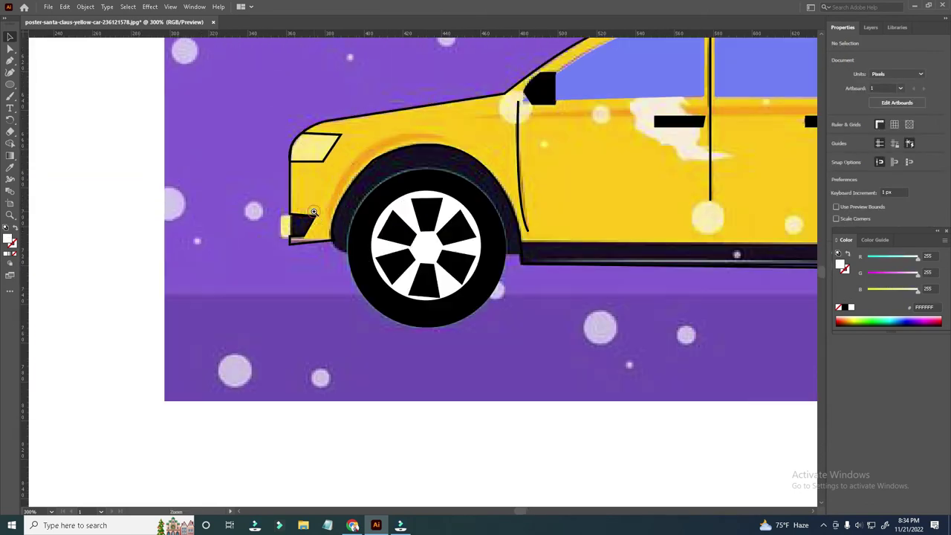
Step: Select the entire front wheel with its spokes and copy it onto the rear wheel
left_click(469, 245, "ctrl")
left_click(377, 312)
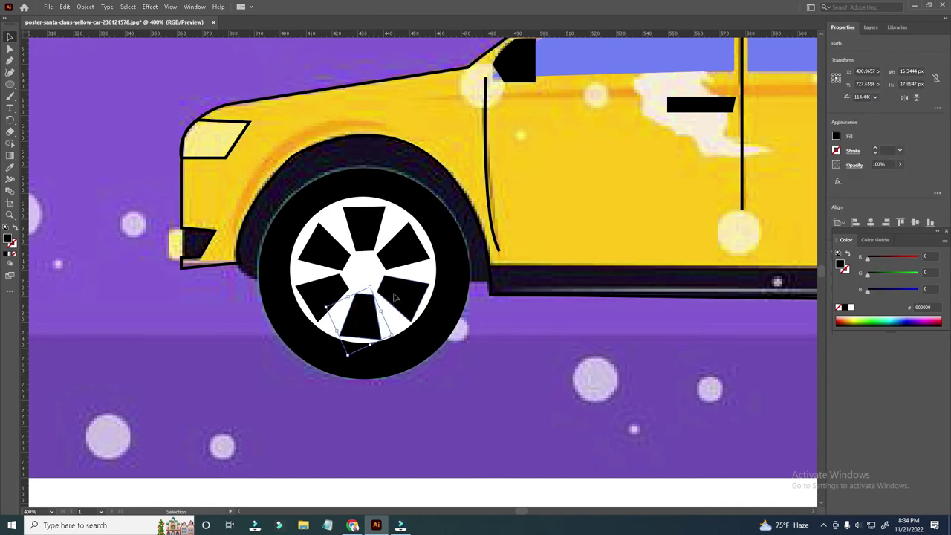
left_click(405, 299)
left_click(360, 323, "shift")
left_click(321, 284, "shift")
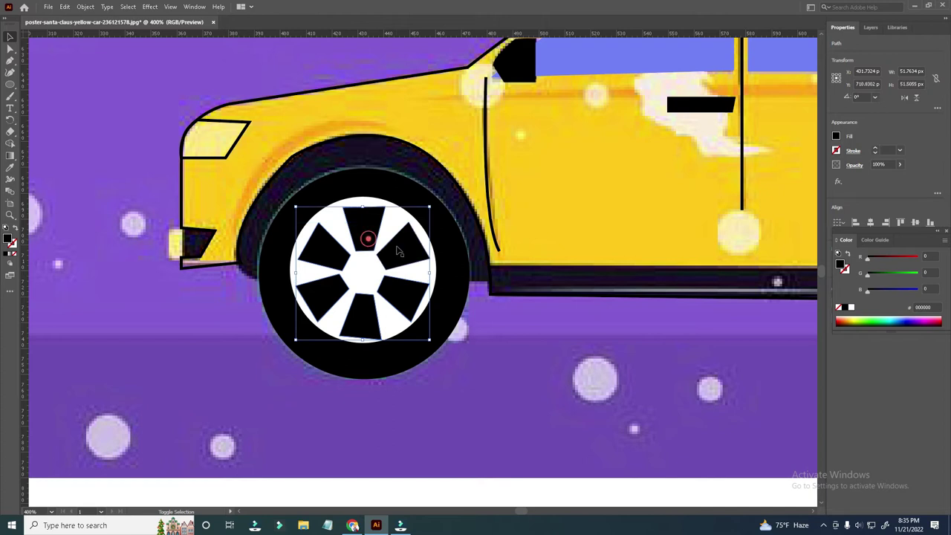
left_click(389, 365)
key("ctrl+minus")
mouse_move(404, 319)
left_mouse_down()
mouse_move(319, 344)
mouse_move(531, 336)
left_mouse_up()
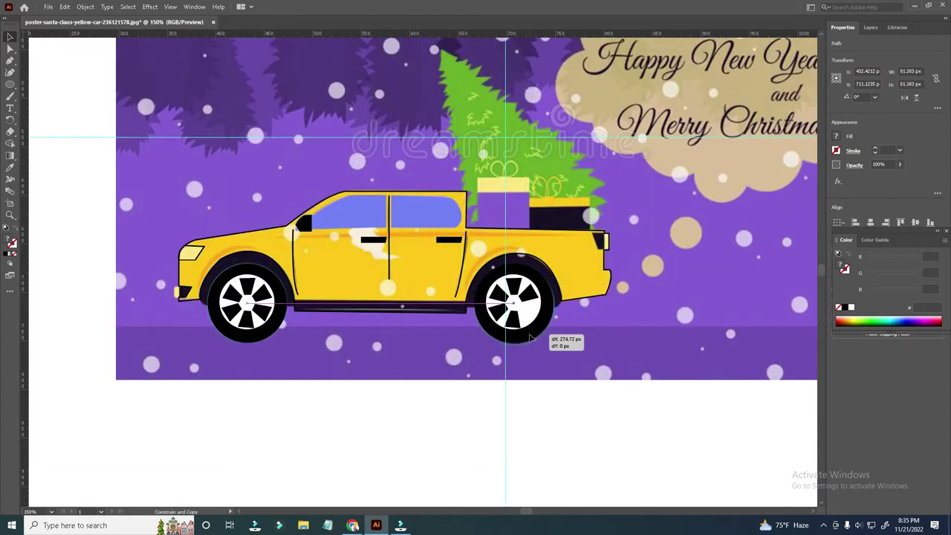
left_click(293, 414)
Step: Copy a missing spoke piece onto the rear wheel and bring it to the front
left_click(265, 312)
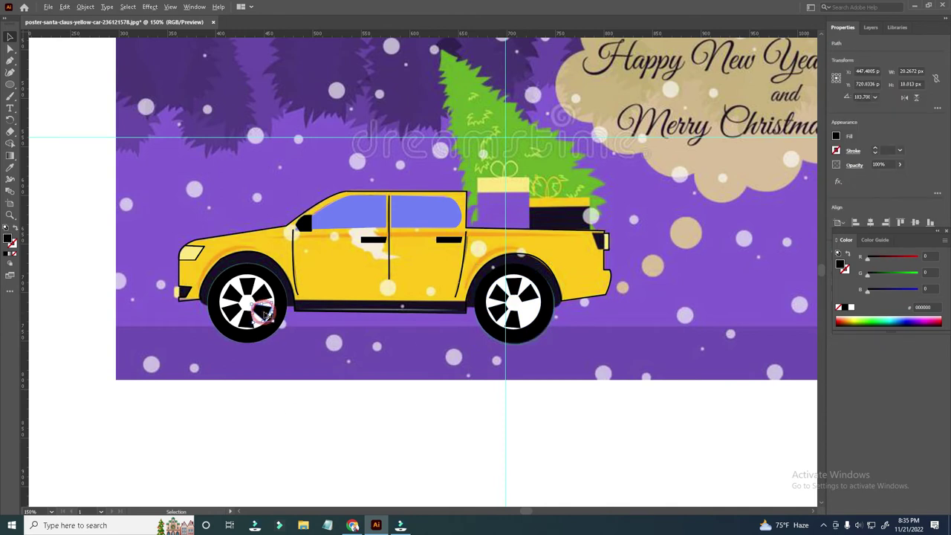
left_click_drag(529, 315, 530, 314)
right_click(531, 312)
left_click(672, 260)
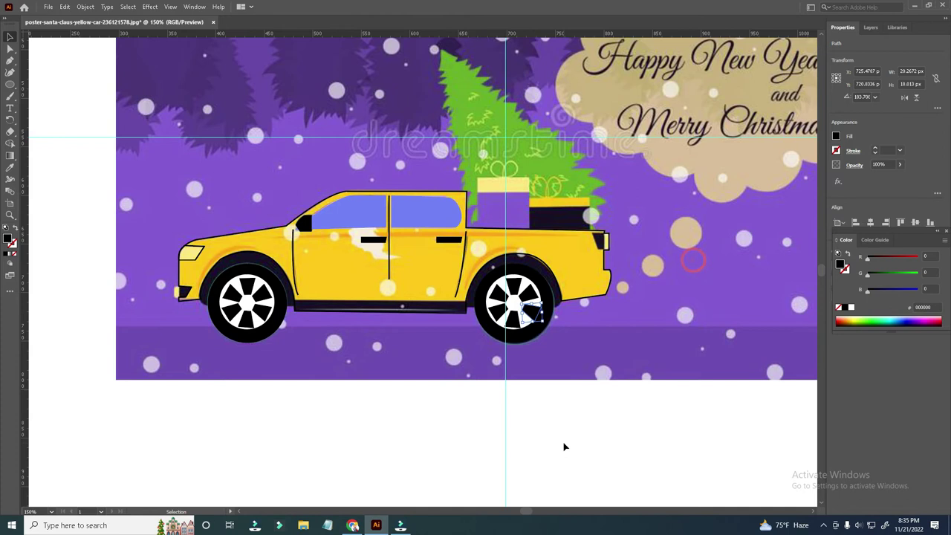
left_click(560, 432)
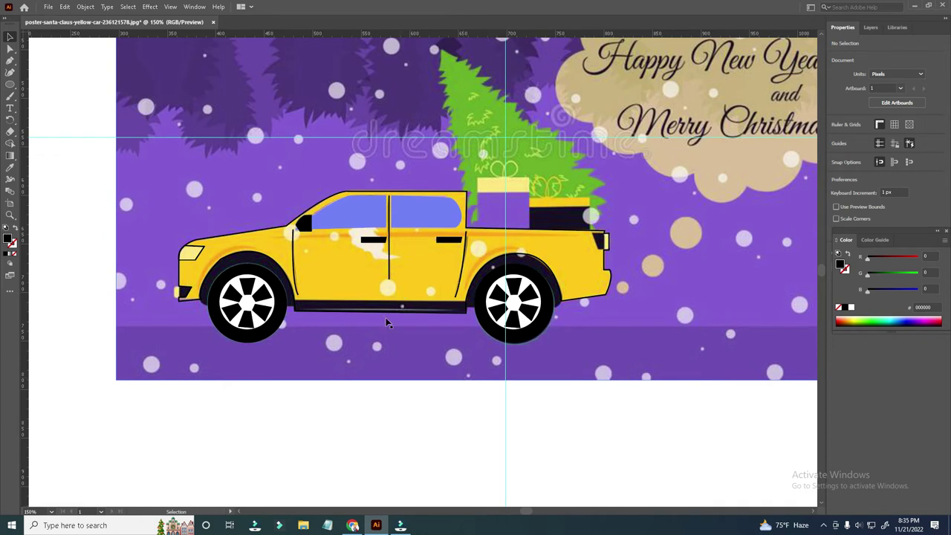
Step: Fade the reference photo to a low opacity
left_click(375, 372)
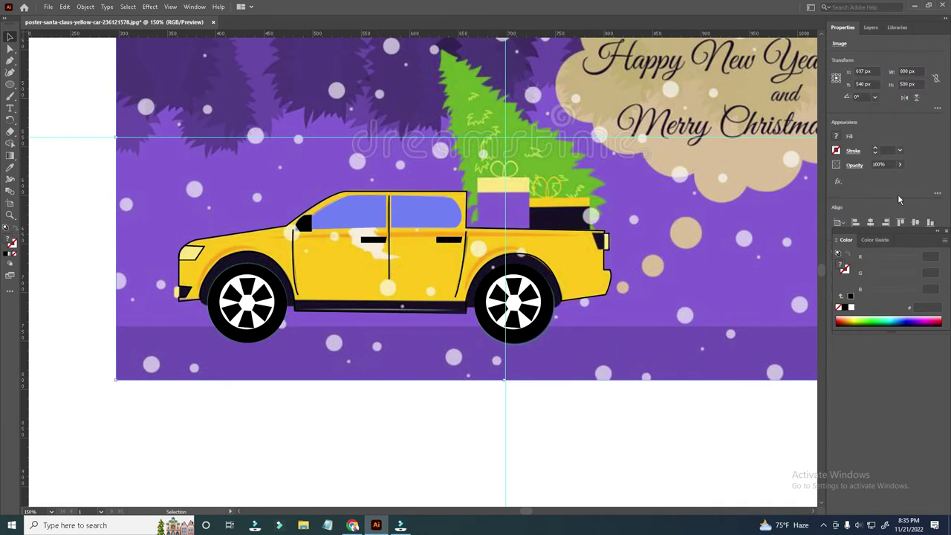
left_click_drag(911, 238, 906, 316)
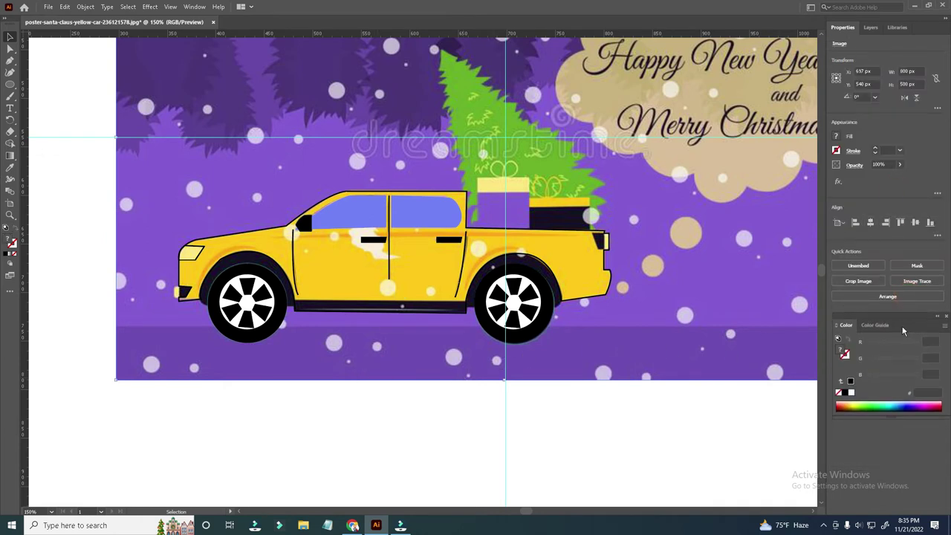
left_click(870, 27)
left_click(844, 27)
left_click(870, 28)
left_click(847, 30)
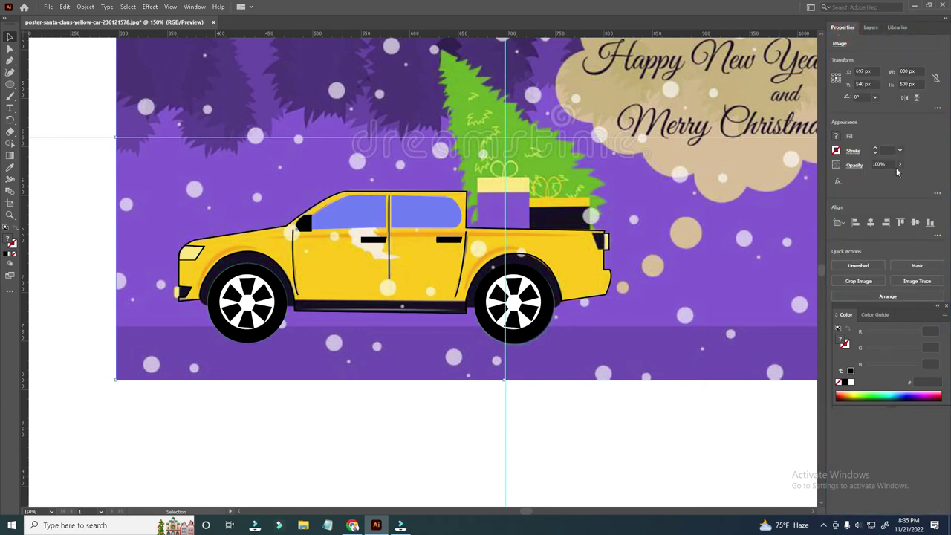
left_click_drag(877, 183, 863, 179)
left_click(395, 397)
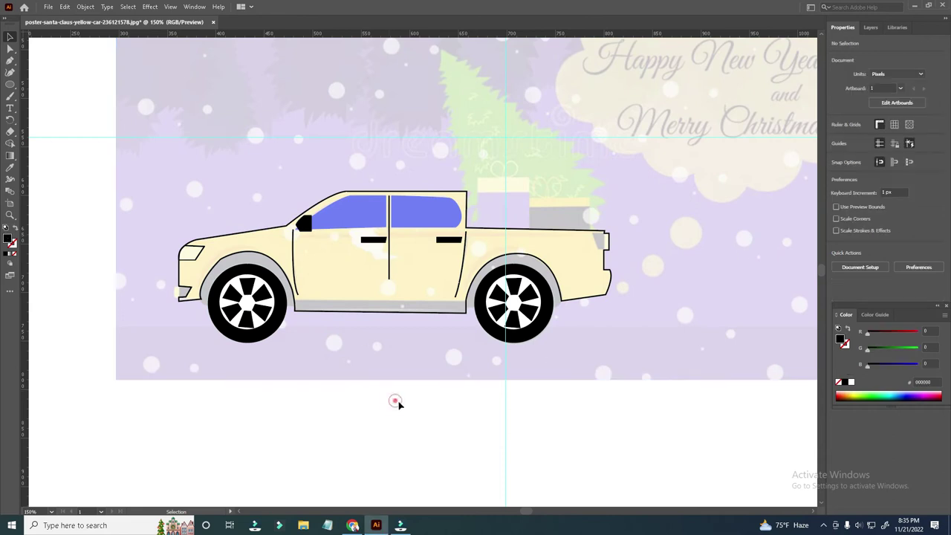
Step: Fill the truck body outline with bright yellow FBFF17
key("z")
left_click(339, 308)
left_click(541, 299)
key("v")
left_click(342, 325)
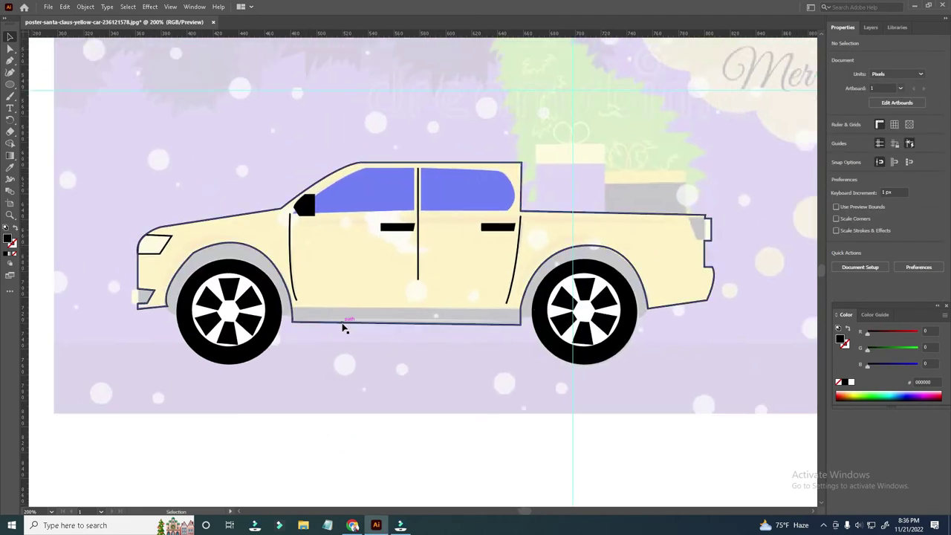
left_click(842, 339)
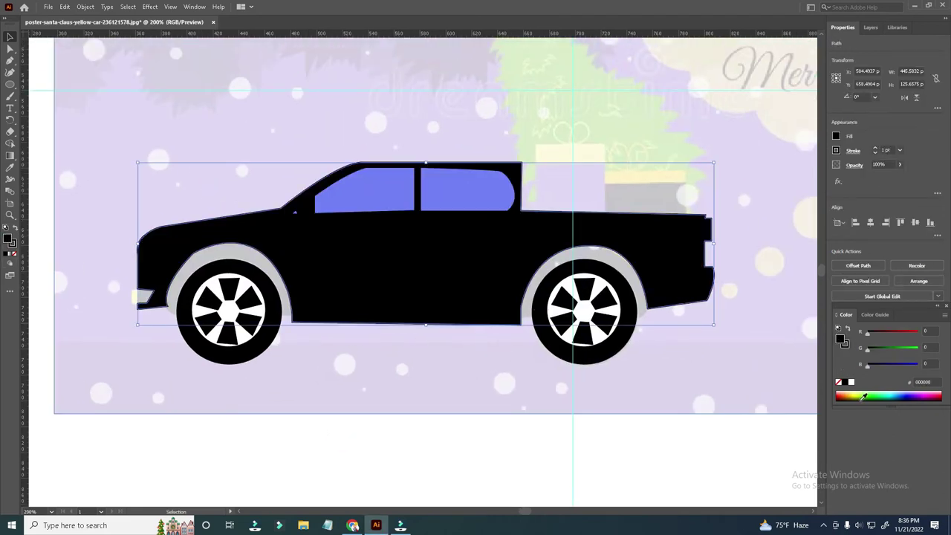
left_click(864, 398)
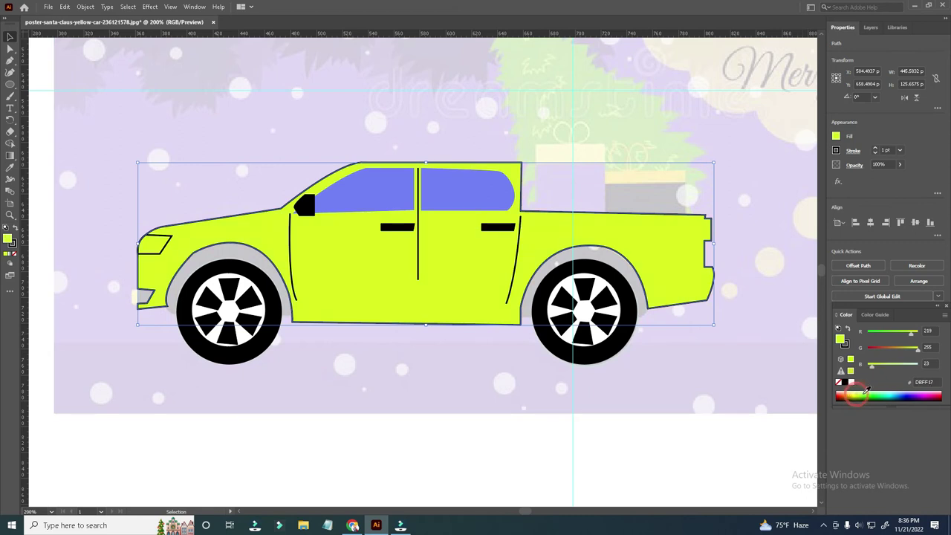
left_click(857, 395)
Step: Send the yellow truck body behind the faded photo
left_click(449, 458)
left_click(382, 323)
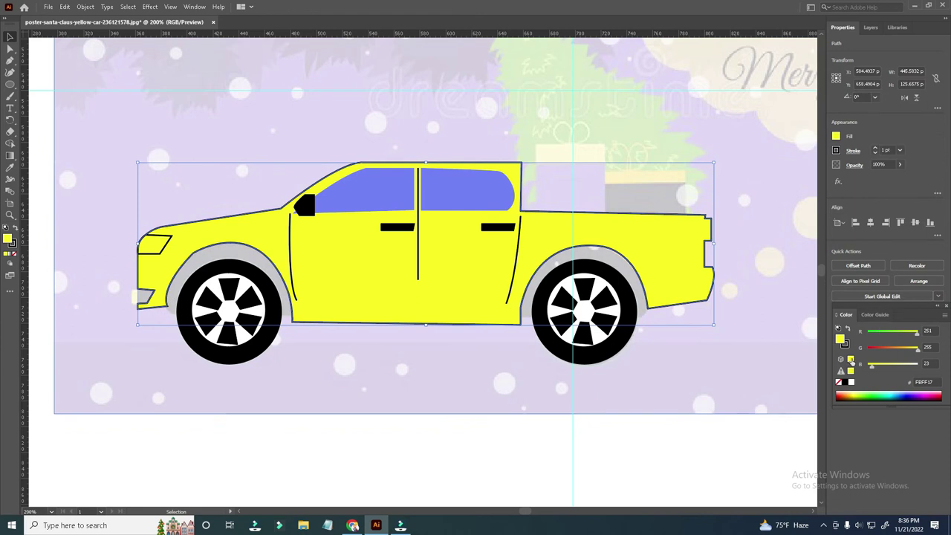
key("ctrl+shift+bracketleft")
left_click(344, 461)
Step: Pen-draw the front wheel-arch shape with no stroke and a black fill
key("p")
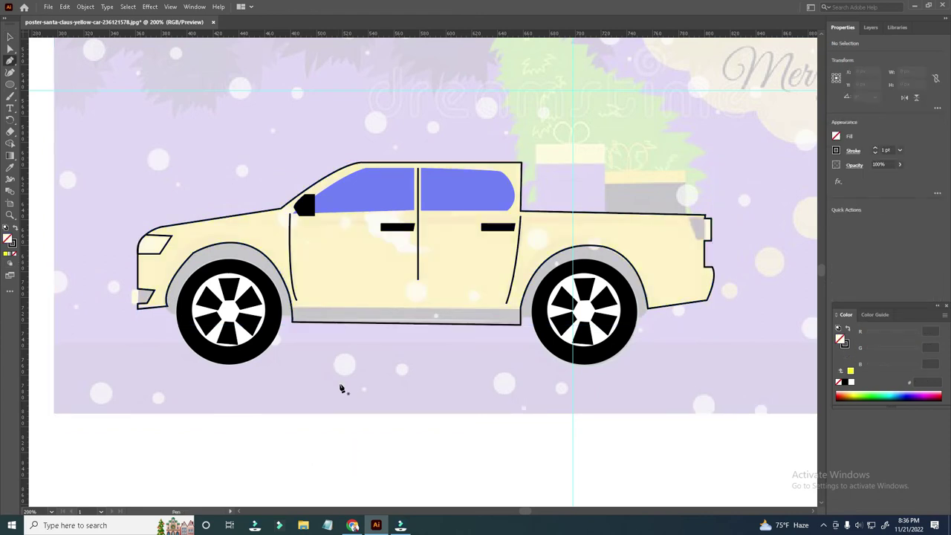
left_click(312, 324)
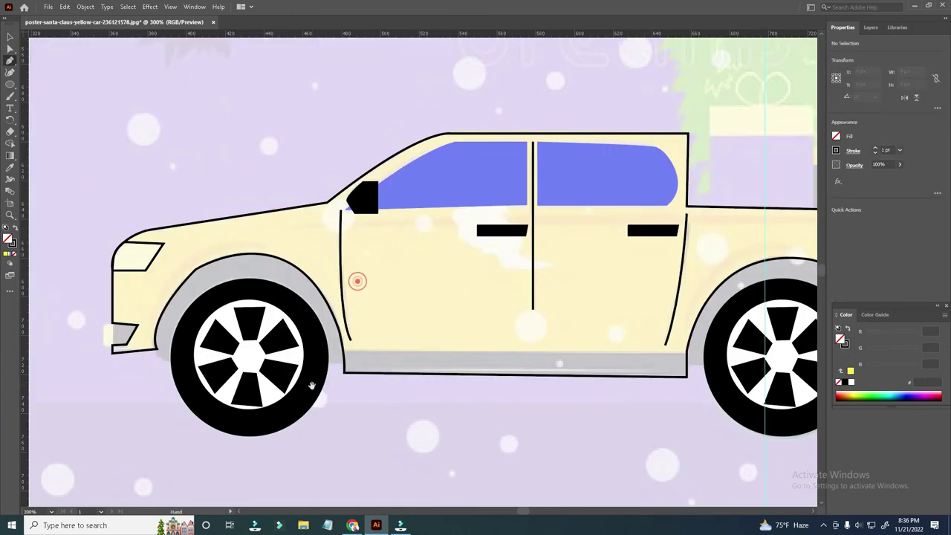
left_click(171, 357)
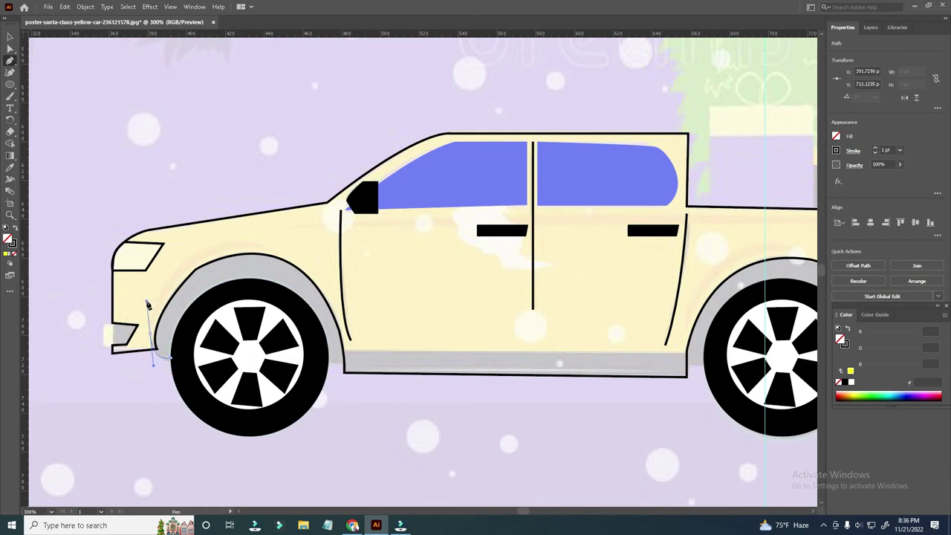
left_click(235, 255)
left_click_drag(337, 309, 354, 355)
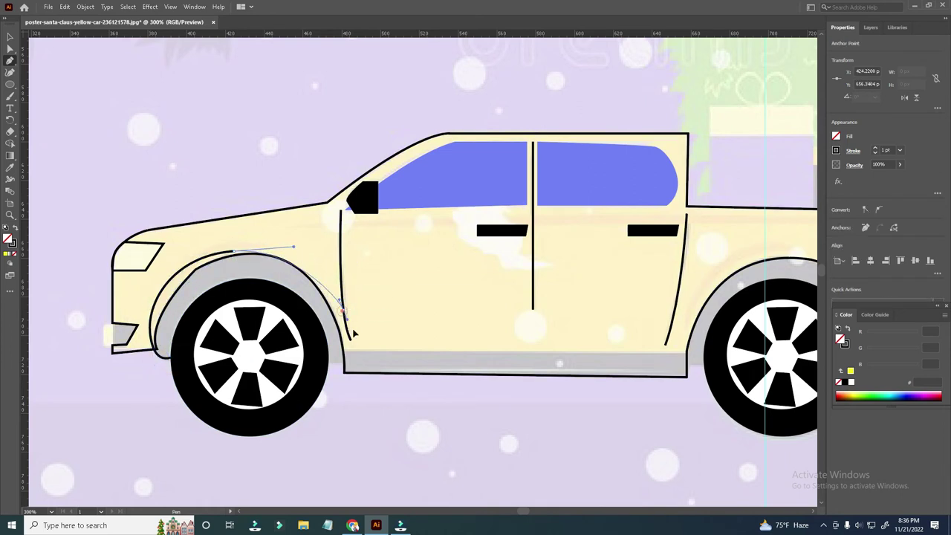
left_click(345, 369)
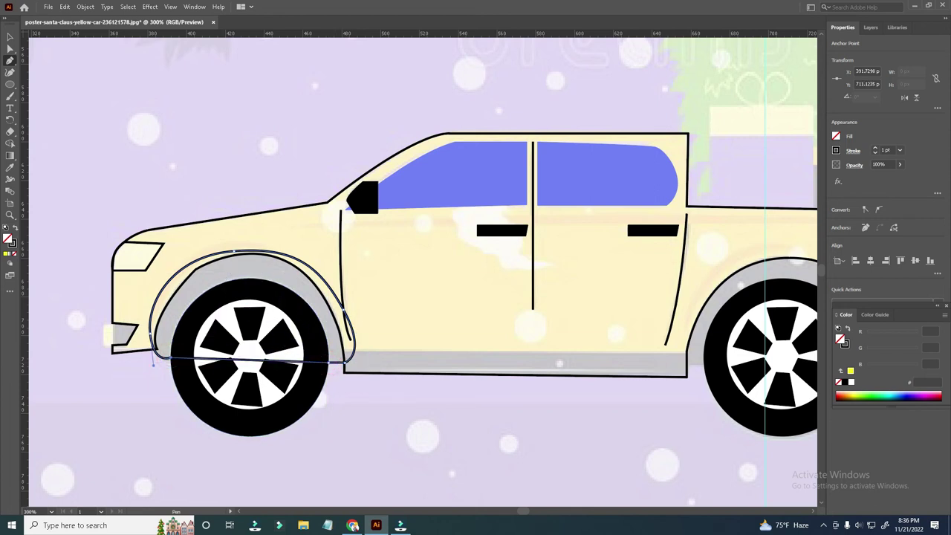
left_click(15, 253)
left_click(7, 254)
Step: Recolour the arch dark grey from the Color Guide and send it behind the wheel and body
key("v")
right_click(211, 304)
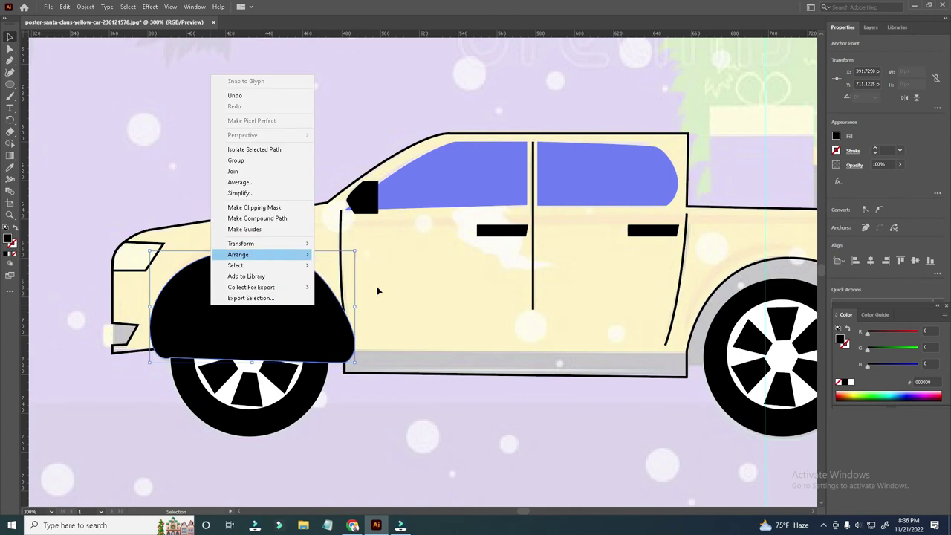
left_click(375, 287)
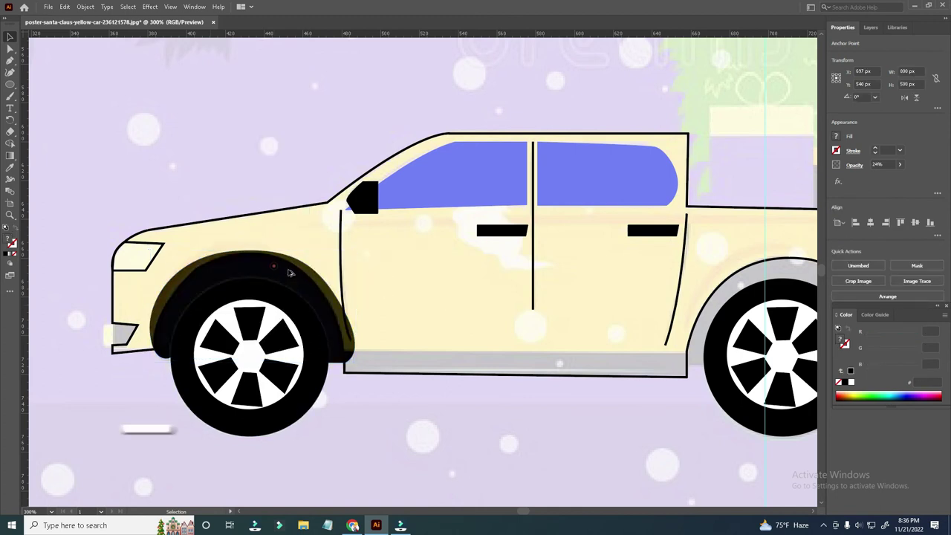
key("ctrl+minus")
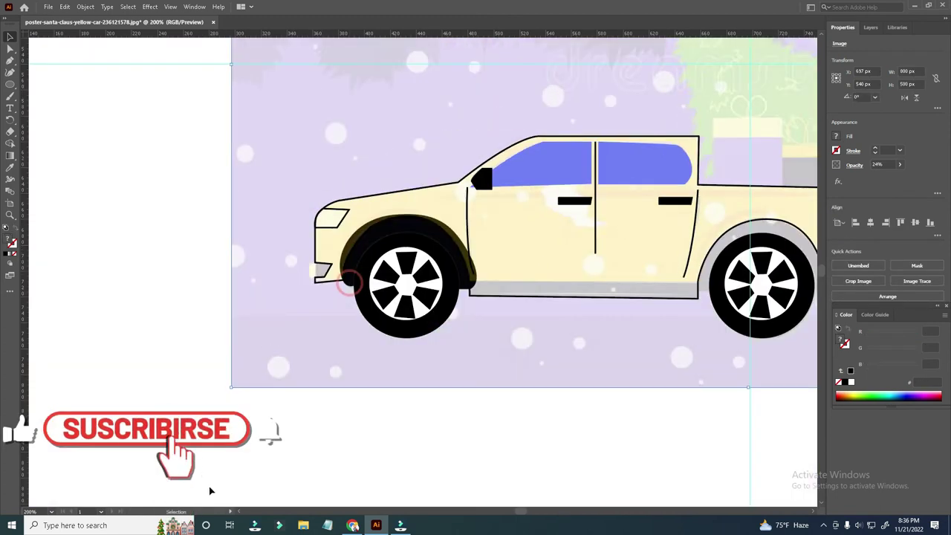
left_click(404, 259)
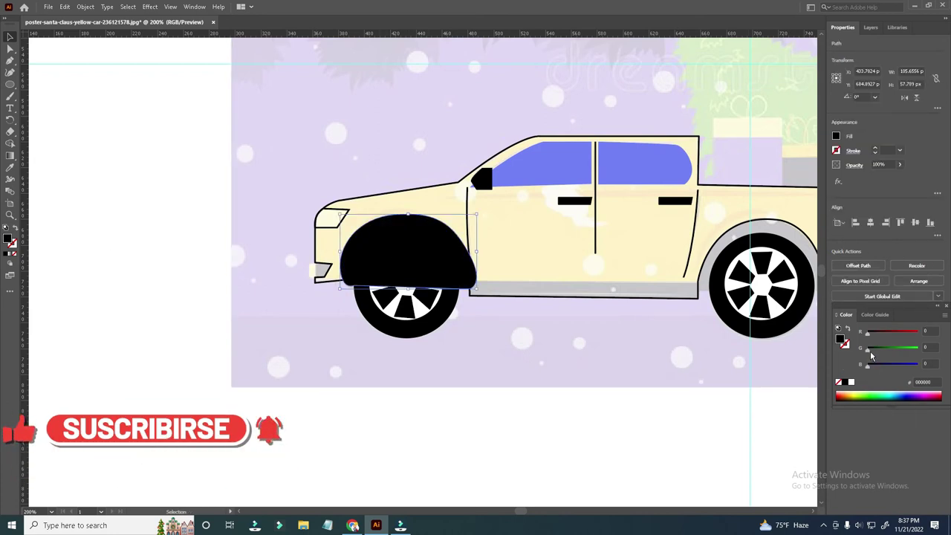
left_click(875, 314)
left_click(914, 355)
left_click(904, 356)
right_click(420, 260)
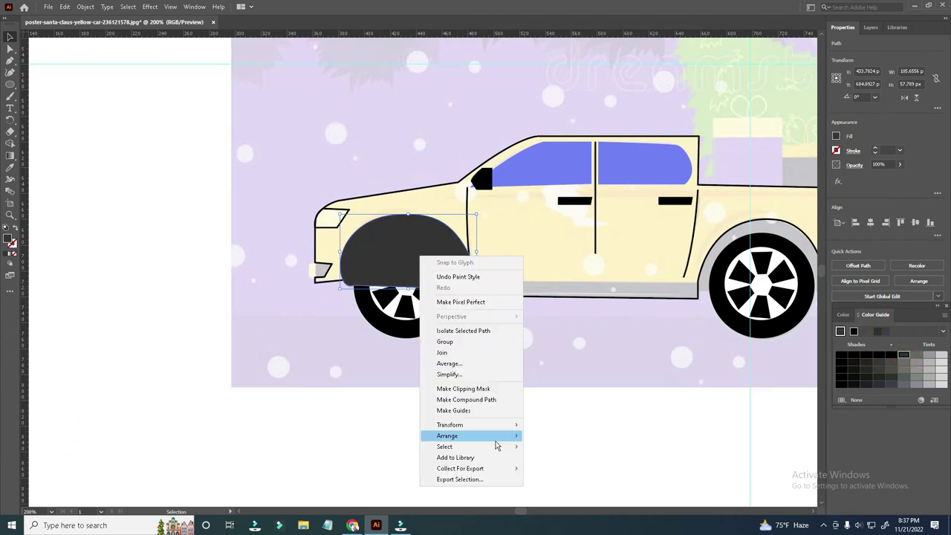
left_click(565, 464)
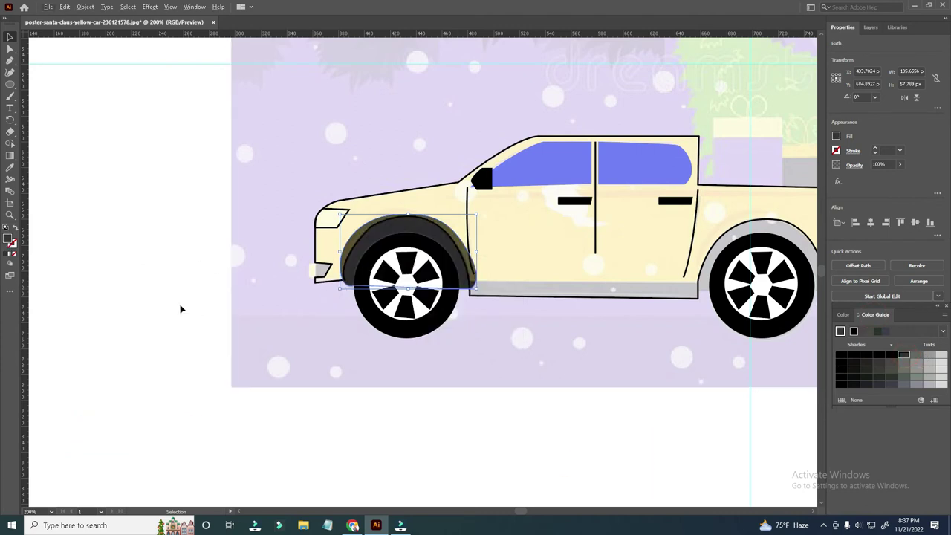
left_click(348, 280)
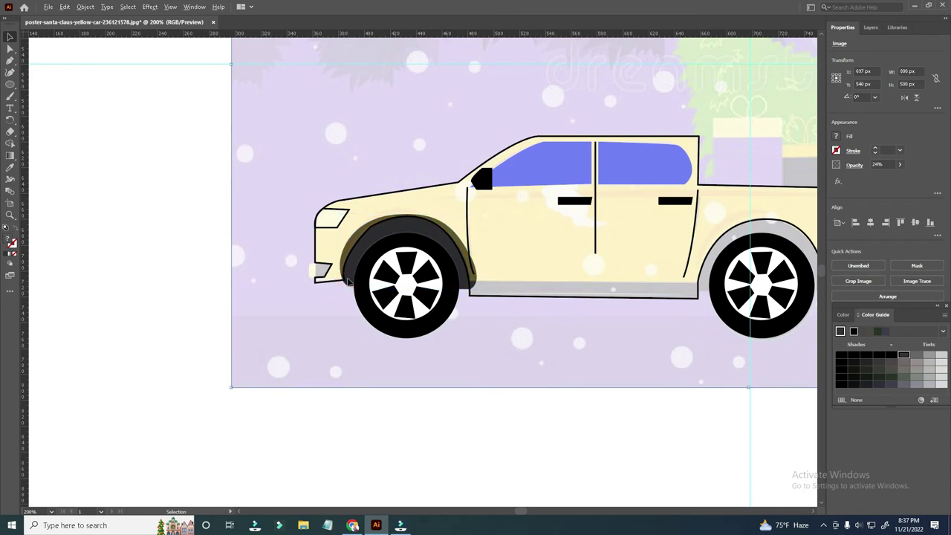
Step: Copy the dark wheel arch onto the rear wheel, fit it, and send it behind the tyre
left_click_drag(389, 250, 762, 282)
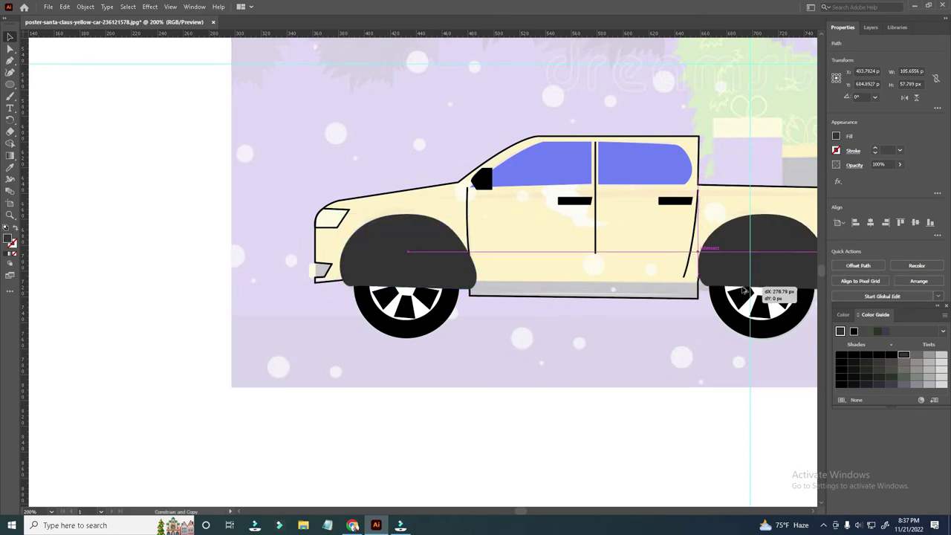
left_click_drag(690, 308, 546, 321)
left_click_drag(586, 283, 581, 274)
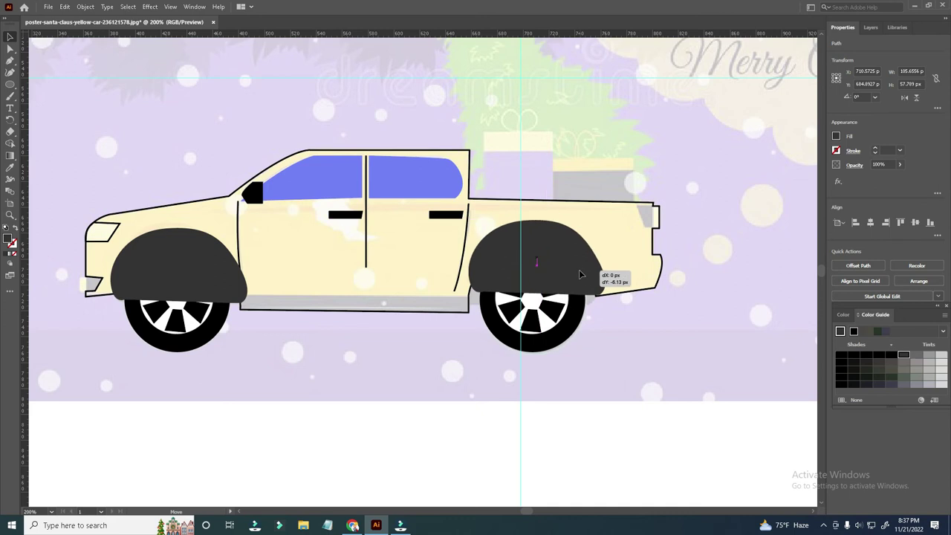
left_click_drag(535, 218, 553, 289)
right_click(553, 289)
mouse_move(578, 475)
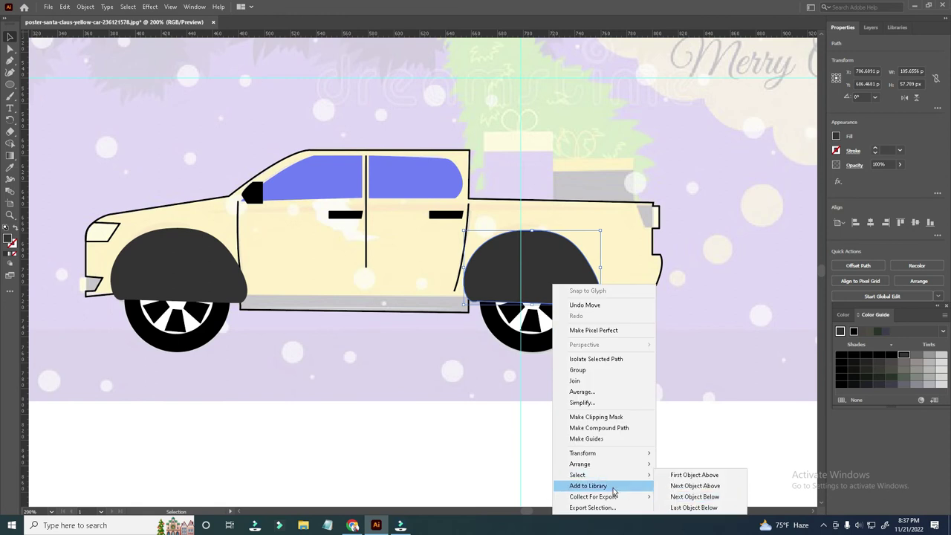
left_click(706, 495)
Step: Send the front wheel arch behind its wheel as well
left_click(191, 274)
right_click(197, 276)
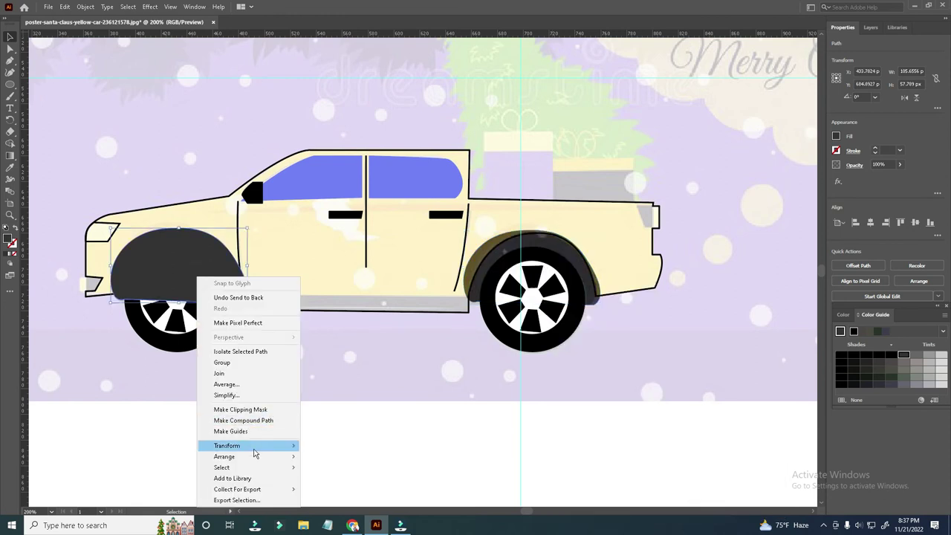
left_click(344, 489)
left_click(374, 419)
Step: Zoom and pan in on the truck's front bumper
scroll(416, 384, "down", 1)
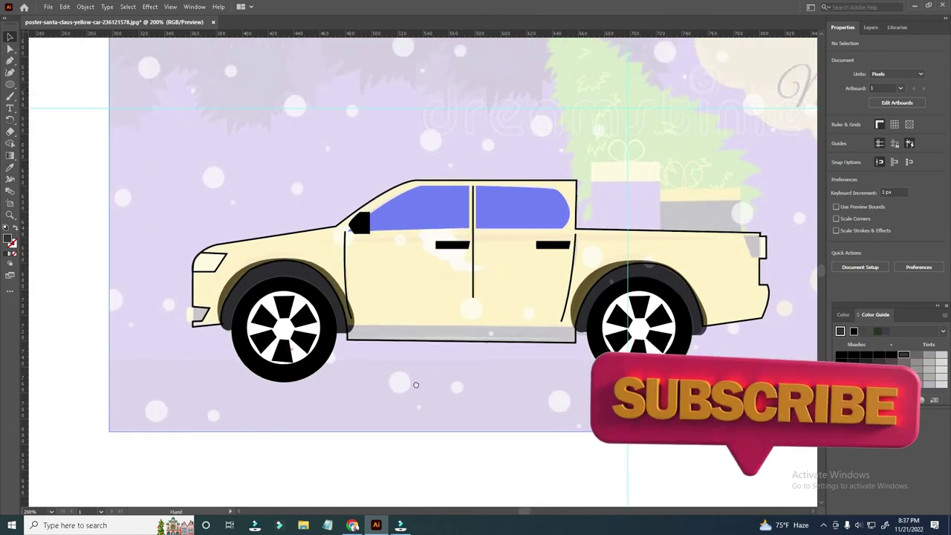
scroll(400, 462, "up", 1)
key("p")
scroll(213, 322, "up", 3)
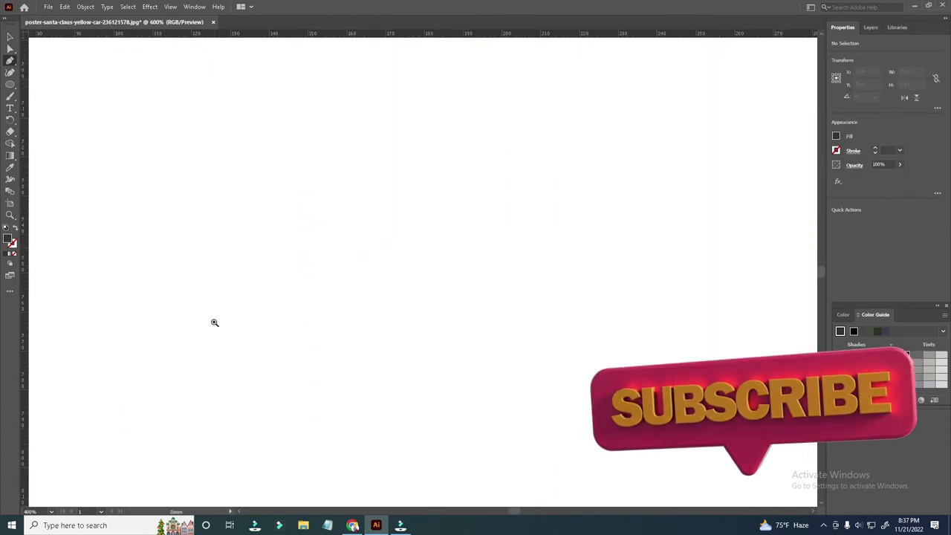
left_click_drag(213, 323, 557, 377)
scroll(557, 378, "right", 3)
scroll(556, 378, "up", 2)
scroll(505, 319, "right", 2)
scroll(505, 319, "up", 1)
Step: Draw the dark front bumper block
left_click(367, 319)
left_click(440, 322)
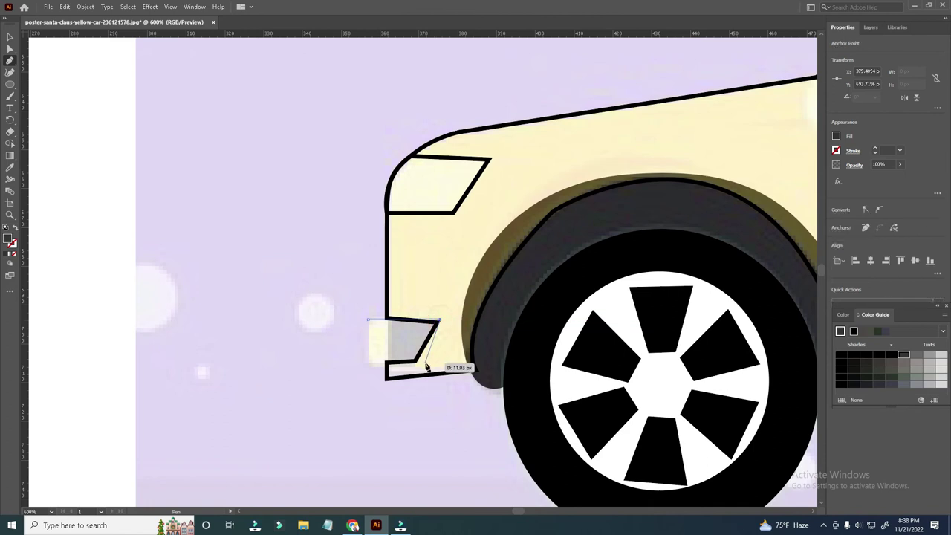
left_click(370, 364)
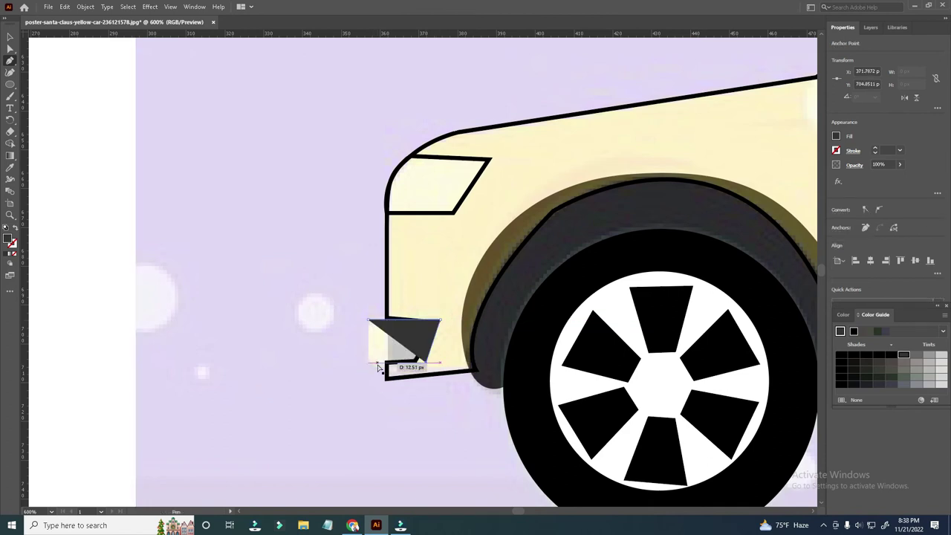
left_click_drag(378, 367, 380, 368)
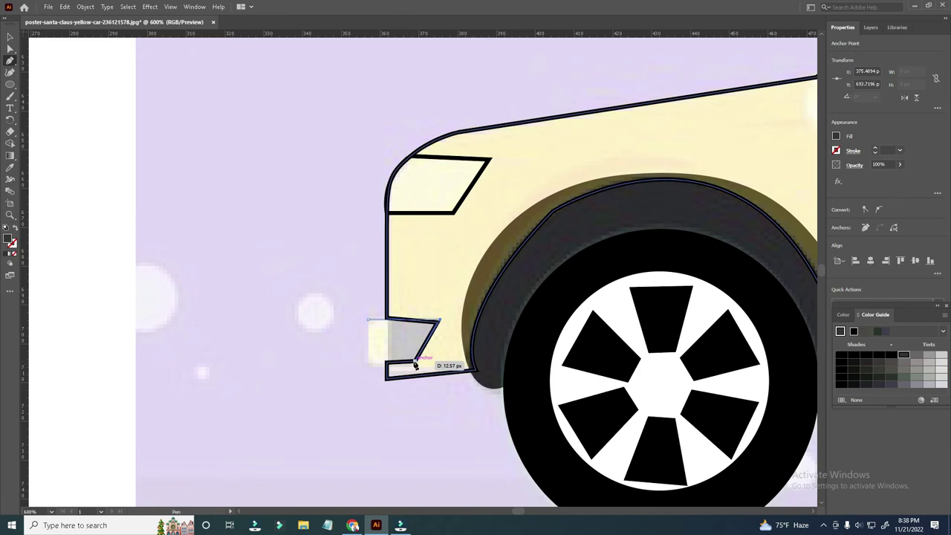
left_click(417, 364)
left_click(370, 365)
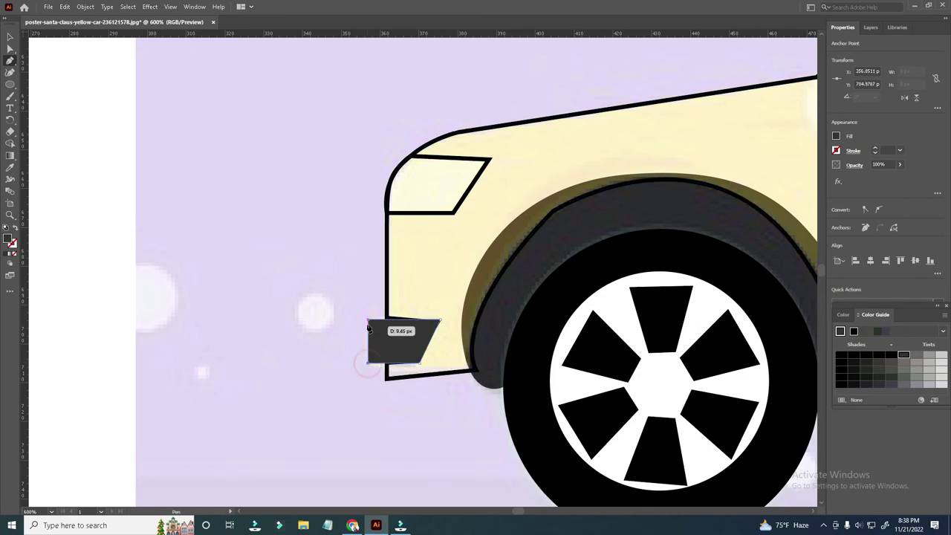
left_click(369, 324)
key("ctrl+minus")
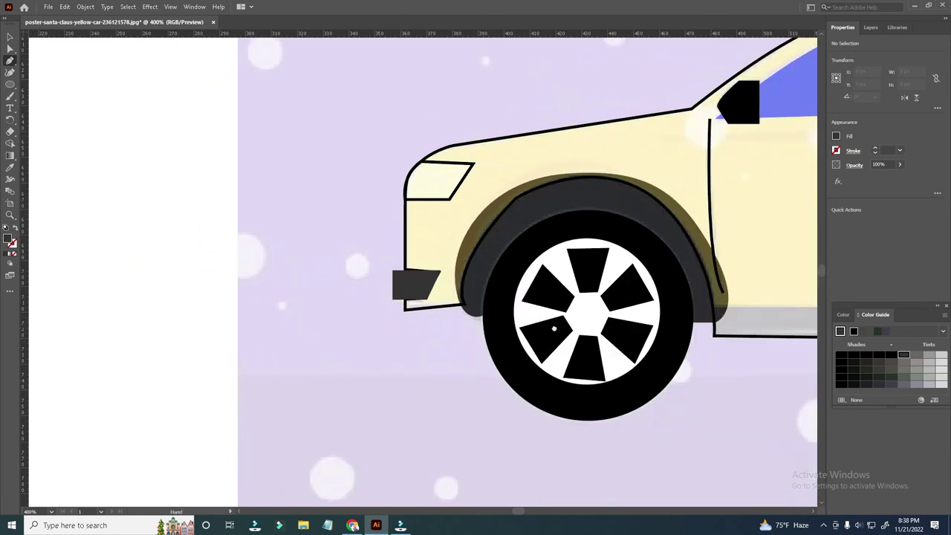
Step: Draw the dark rear tail-light shape at the back of the truck
scroll(565, 359, "right", 5)
scroll(565, 359, "right", 5)
scroll(528, 282, "right", 1)
scroll(521, 212, "up", 1)
left_click(511, 199)
left_click(529, 238)
left_click(545, 233)
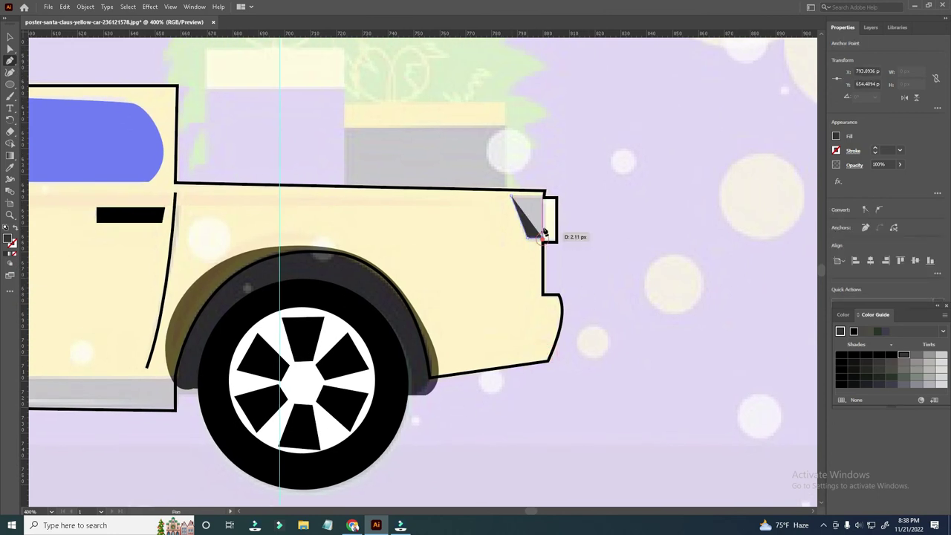
left_click(513, 199)
left_click(616, 220, "ctrl")
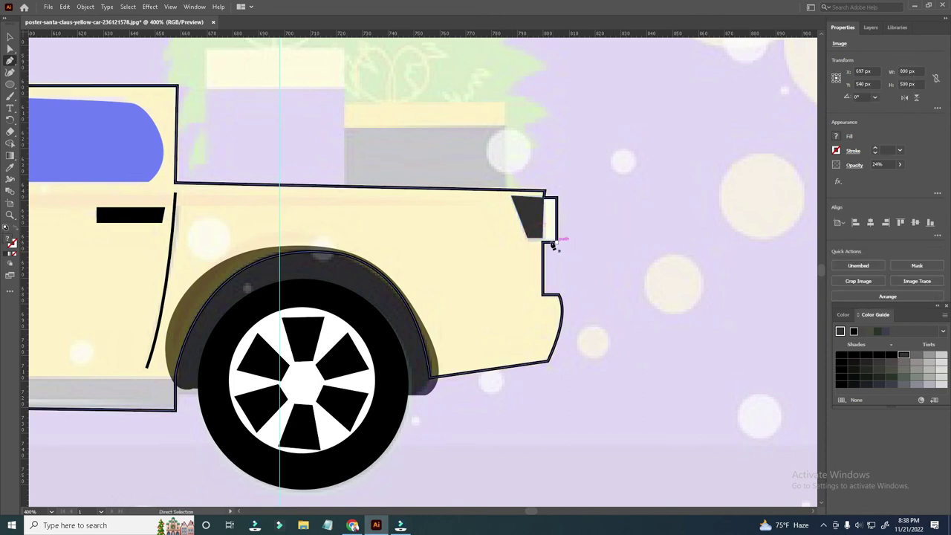
Step: Draw an orange FF7A2E strip beside the tail light
left_click(545, 242)
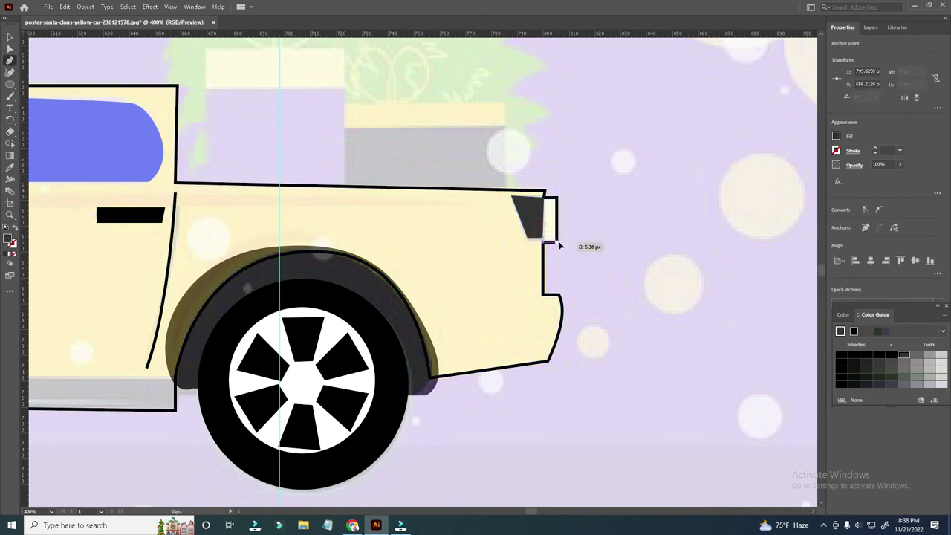
left_click(558, 197)
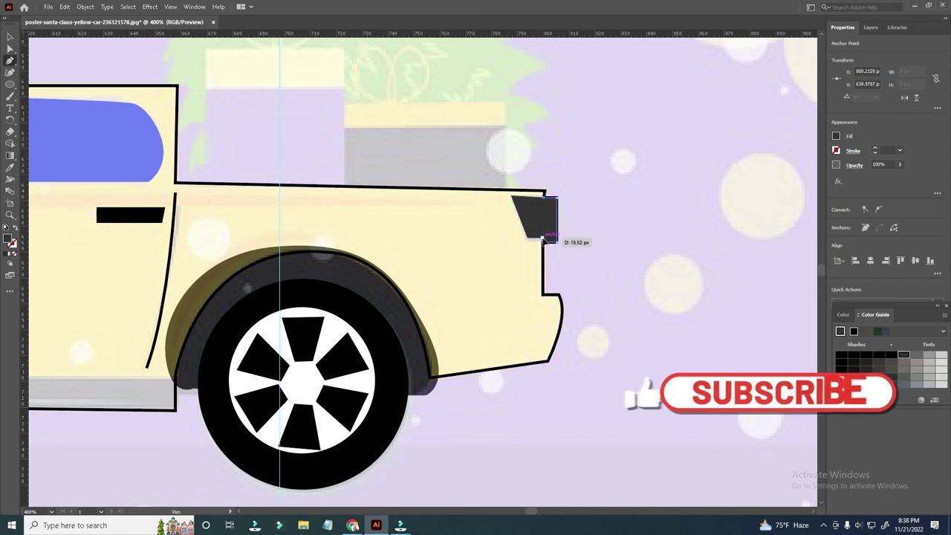
left_click(545, 240)
left_click(656, 291, "ctrl")
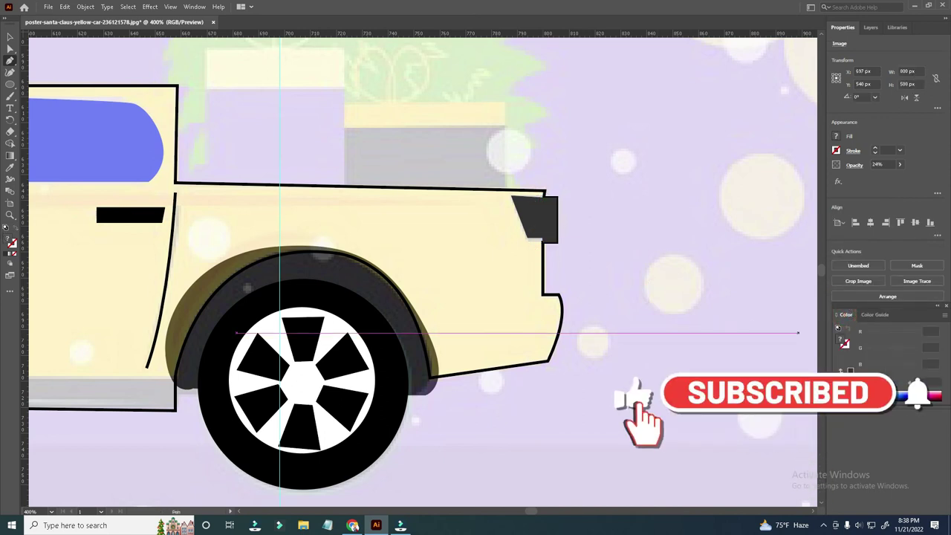
key("v")
left_click(550, 219)
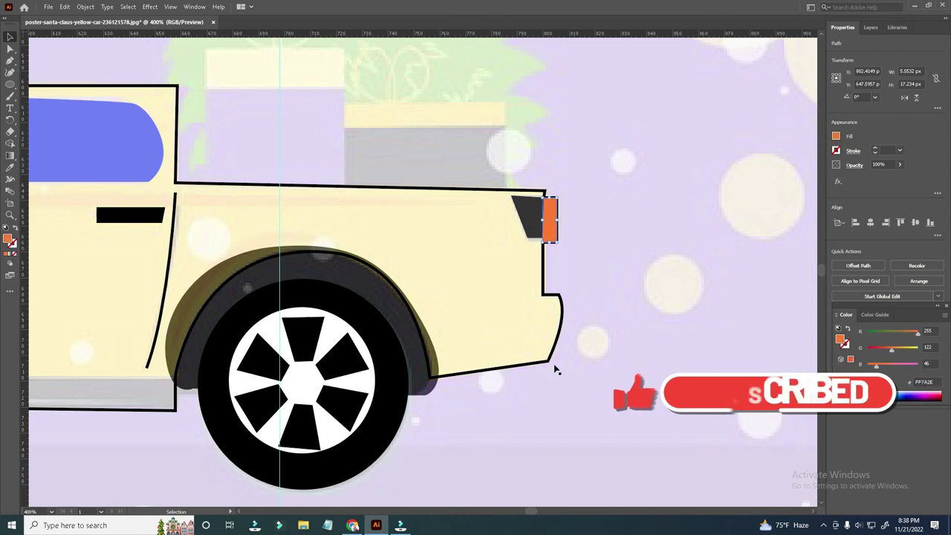
key("ctrl+minus")
key("ctrl+minus")
key("ctrl+minus")
left_click(425, 327)
mouse_move(195, 292)
left_mouse_down()
mouse_move(435, 297)
mouse_move(436, 347)
left_mouse_up()
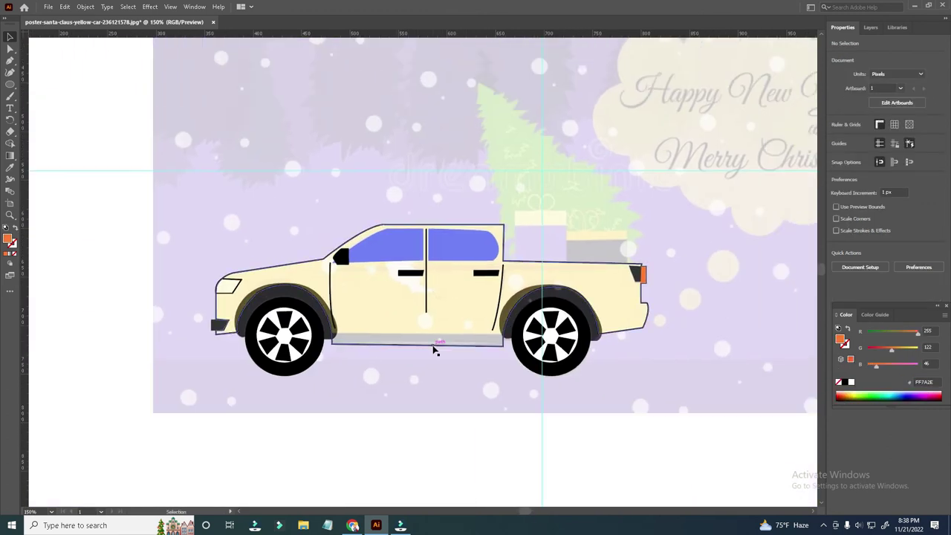
left_click(376, 340)
key("ctrl+plus")
Step: Draw a black sill strip under the doors and change the body fill to pale yellow FFF973
key("p")
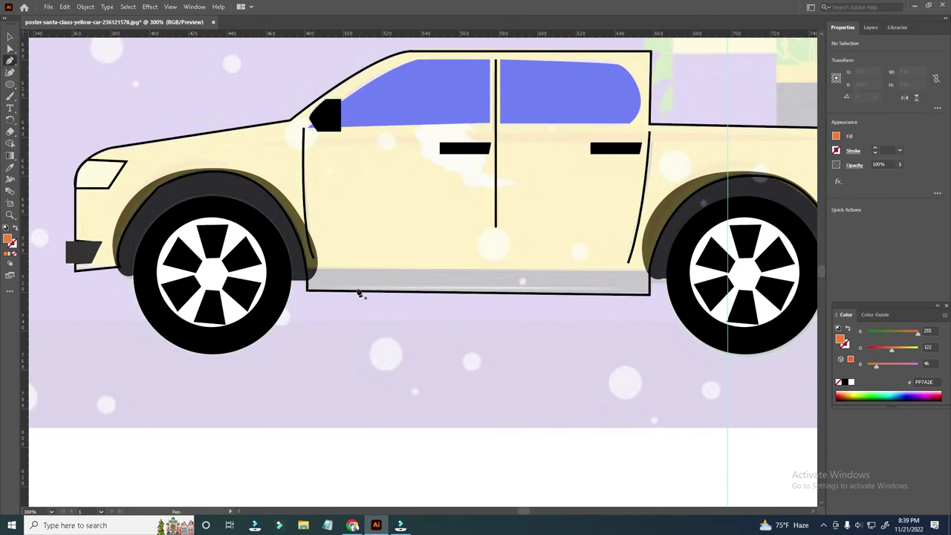
left_click(307, 271)
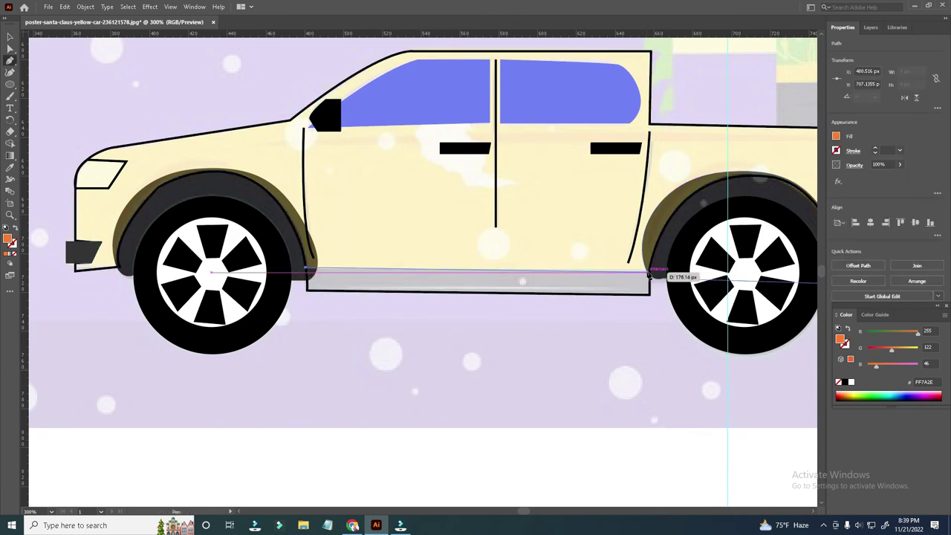
left_click(651, 295)
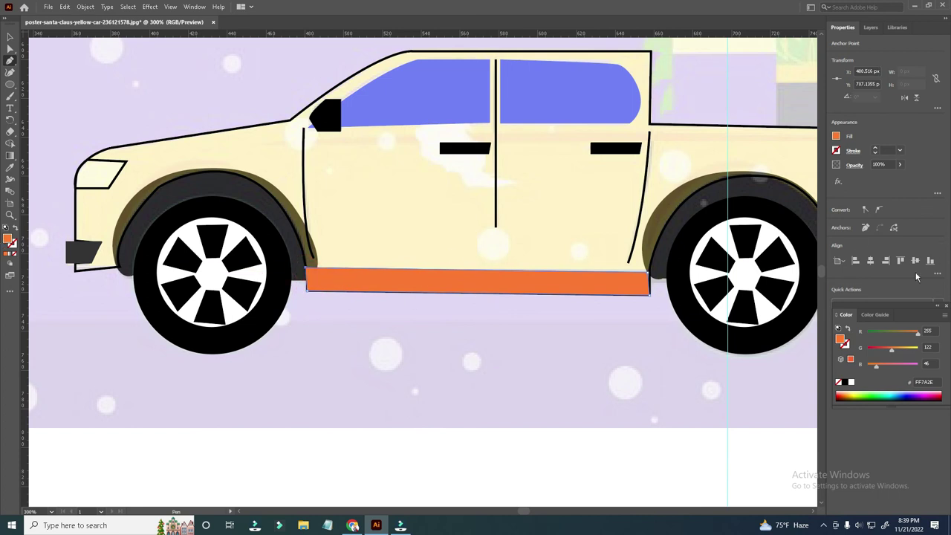
left_click(540, 451)
key("ctrl+minus")
double_click(586, 202)
left_click_drag(921, 396, 855, 390)
Step: Send the pale yellow truck body to the back, behind all other parts
right_click(612, 365)
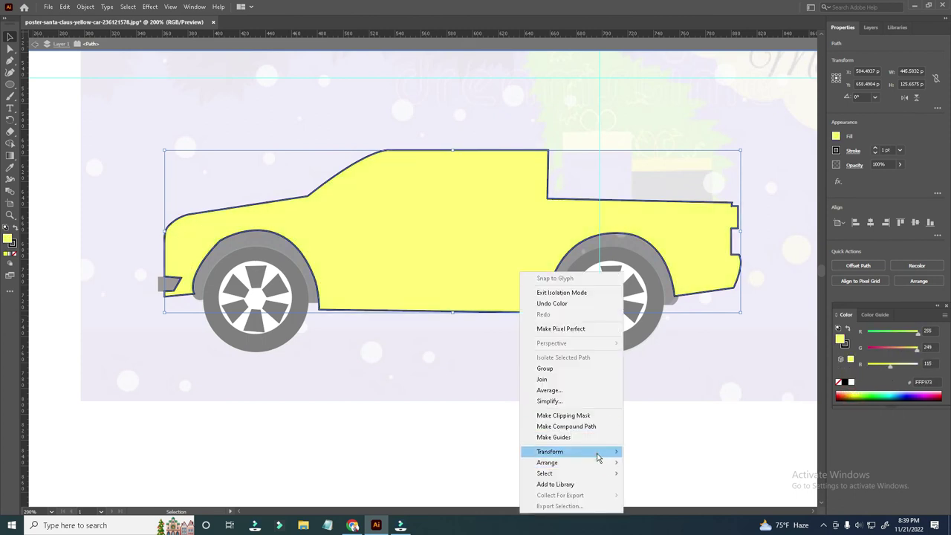
mouse_move(548, 463)
left_click(659, 495)
right_click(449, 282)
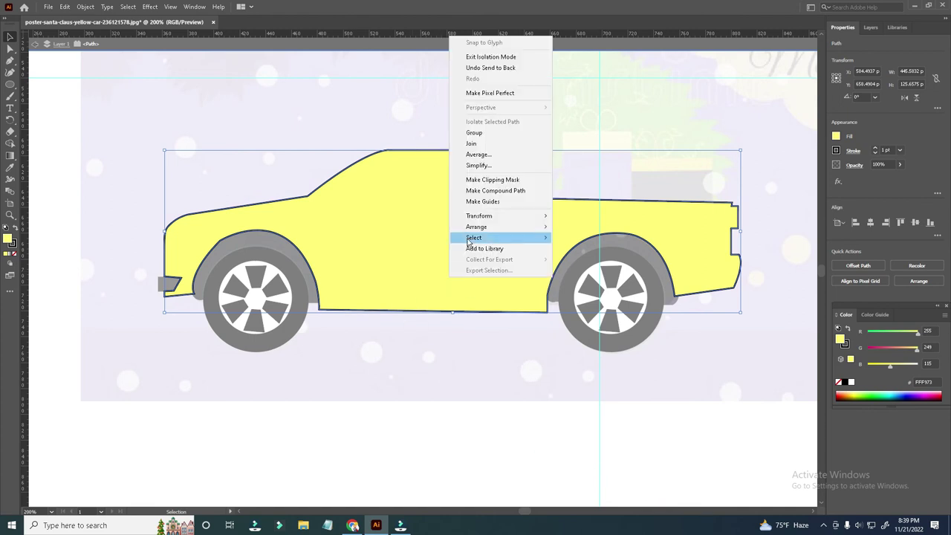
left_click(605, 260)
Step: Set the body's stroke to None, undo to keep the outline, and reselect the body
left_click(12, 245)
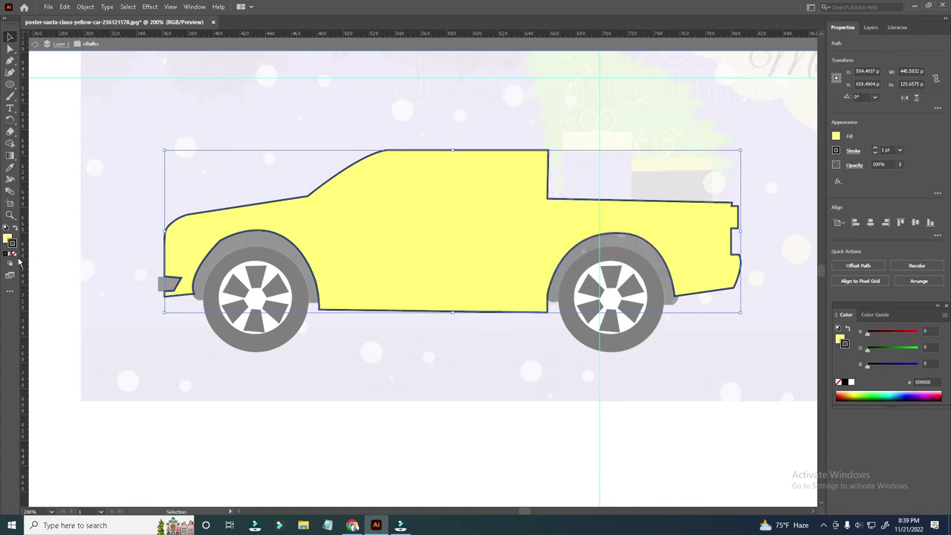
left_click(13, 254)
left_click(394, 374)
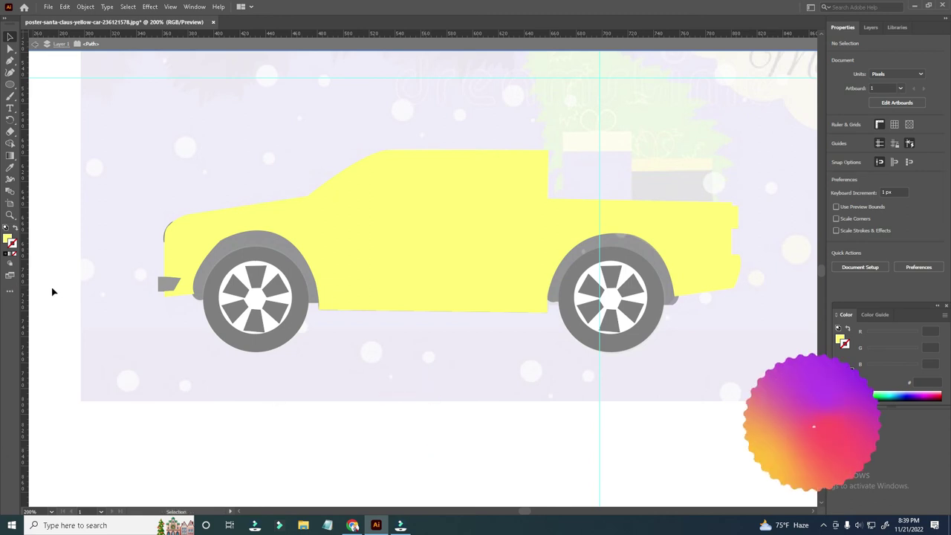
key("ctrl+z")
left_click(148, 368)
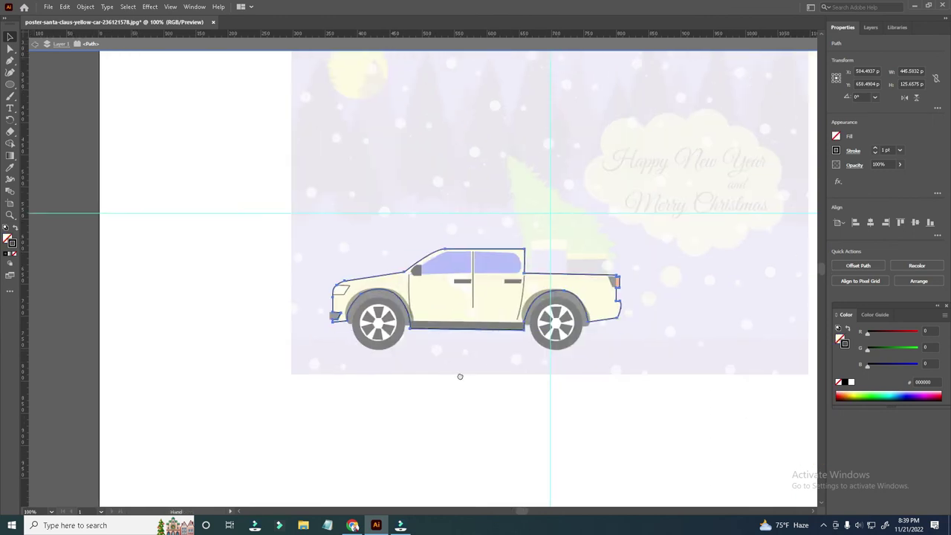
Step: Exit isolation mode so all artwork is shown again
left_click(488, 362)
left_click_drag(252, 121, 310, 223)
left_click(243, 265)
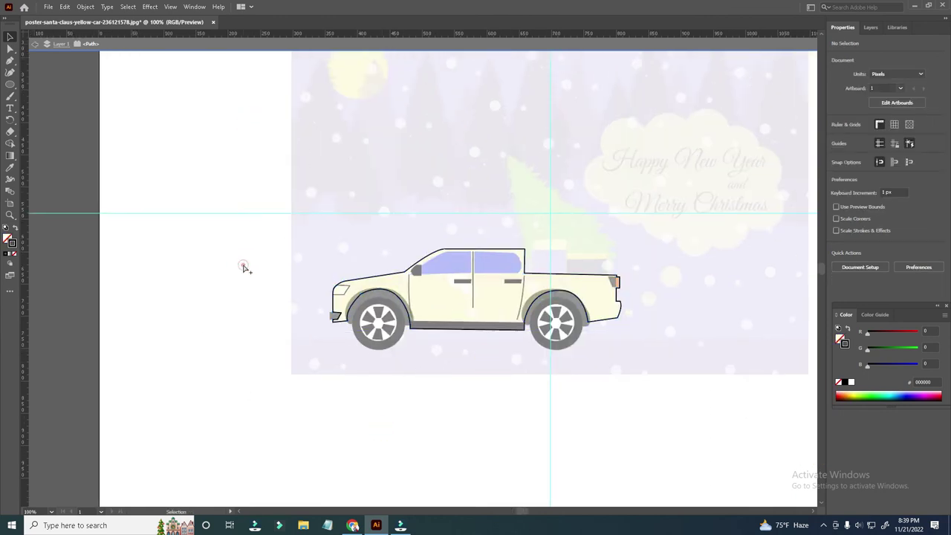
key("v")
left_click(449, 376)
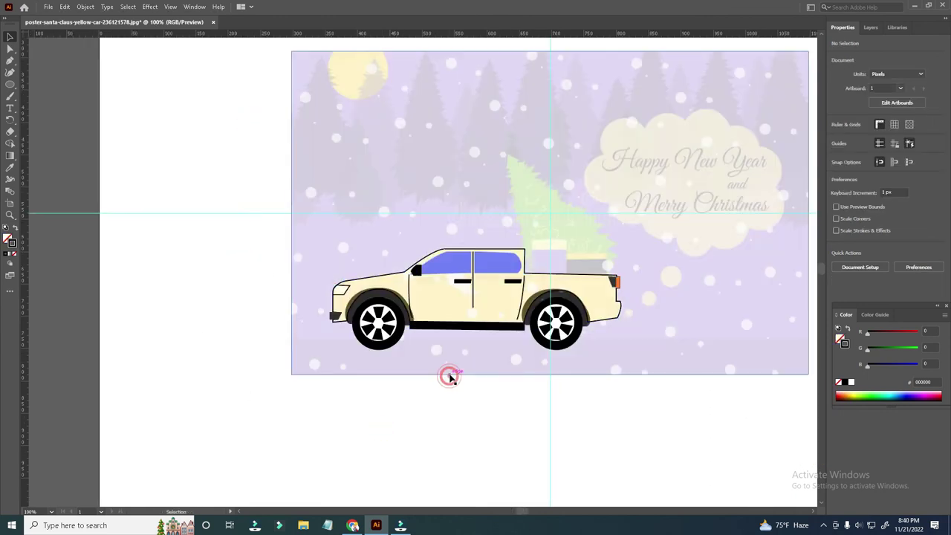
Step: Compare the reference image at 100% opacity, fade it back down, then isolate the body path
left_click(645, 365)
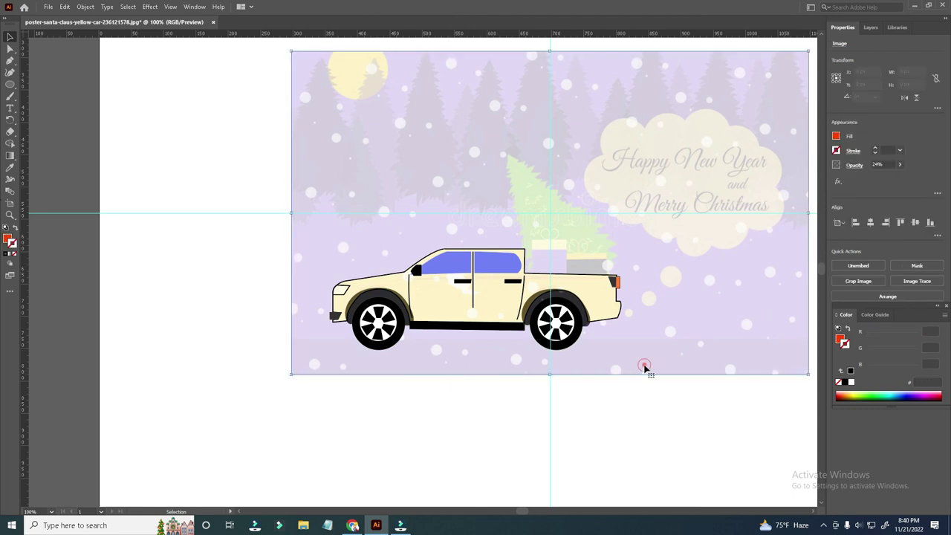
left_click(900, 165)
left_click(926, 178)
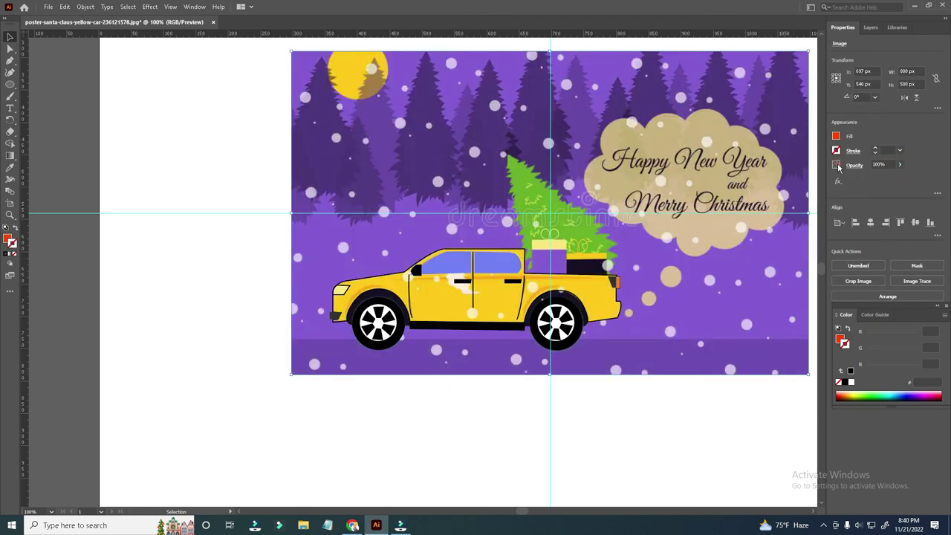
left_click(856, 165)
left_click(893, 175)
left_click(875, 179)
left_click(533, 419)
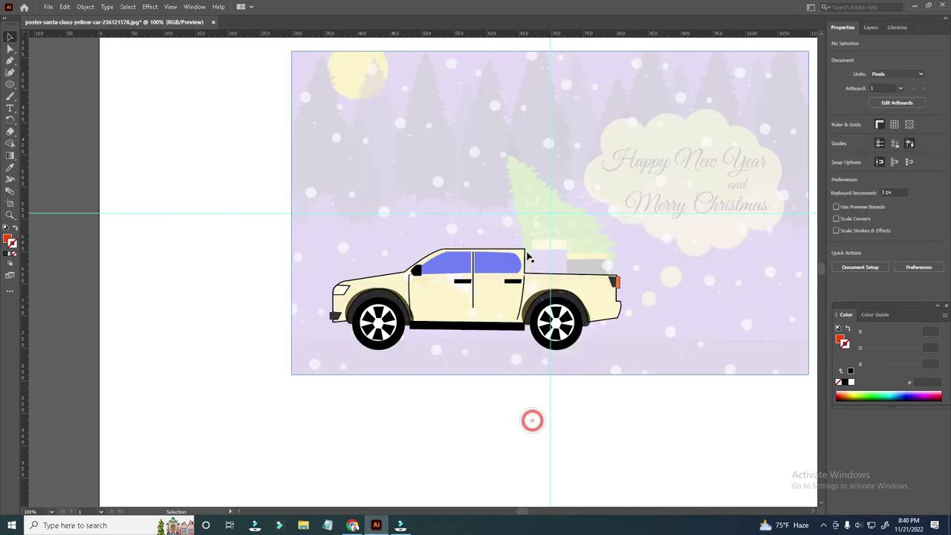
double_click(523, 254)
Step: Send the body back, set its stroke to None, and fill it pure yellow FFFF00
right_click(400, 275)
mouse_move(427, 462)
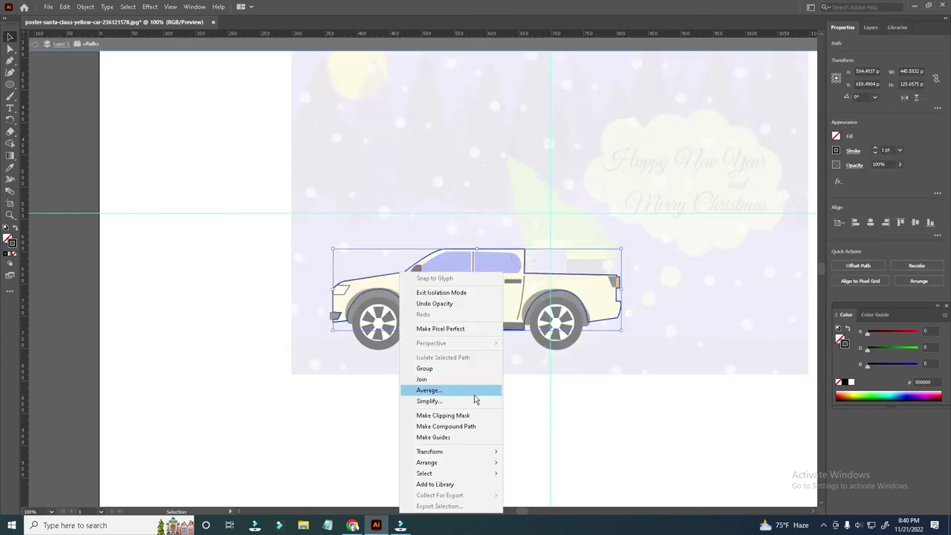
left_click(547, 491)
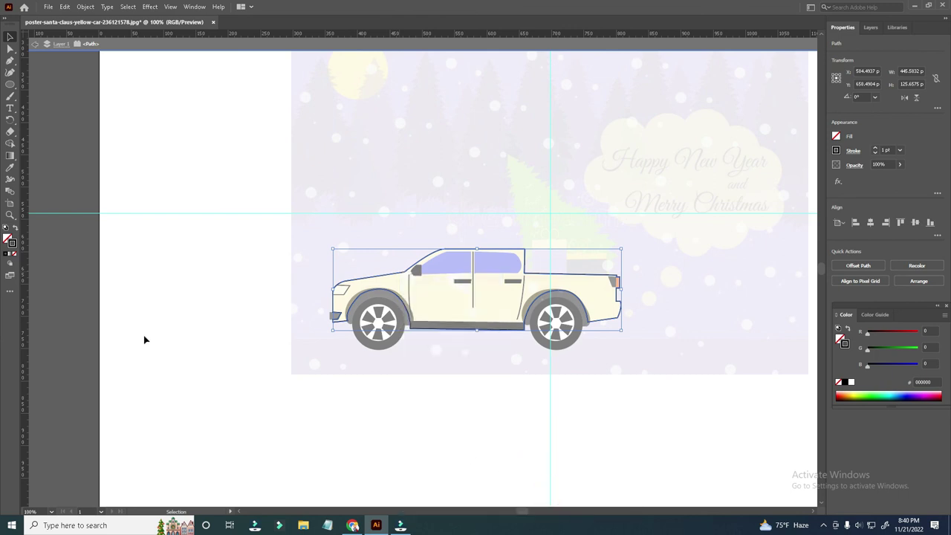
left_click(12, 256)
left_click(7, 261)
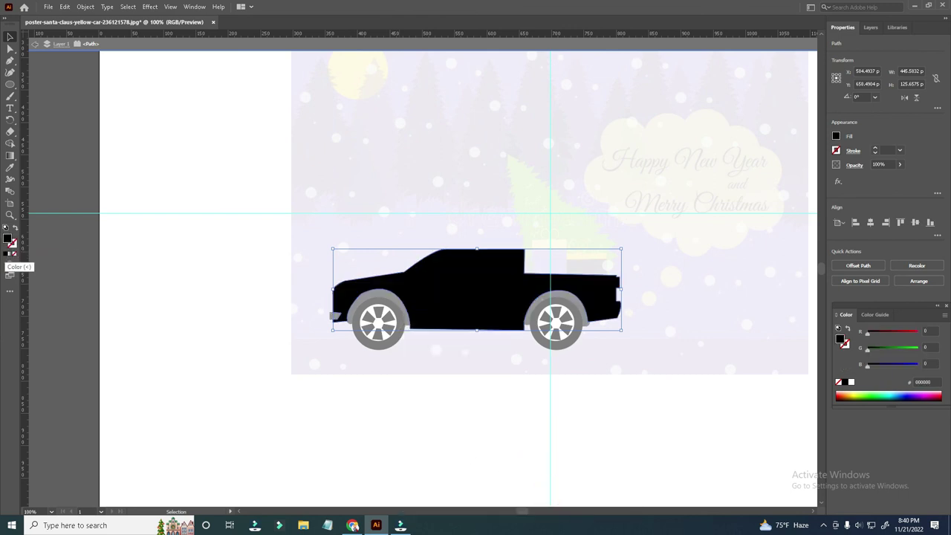
left_click(860, 393)
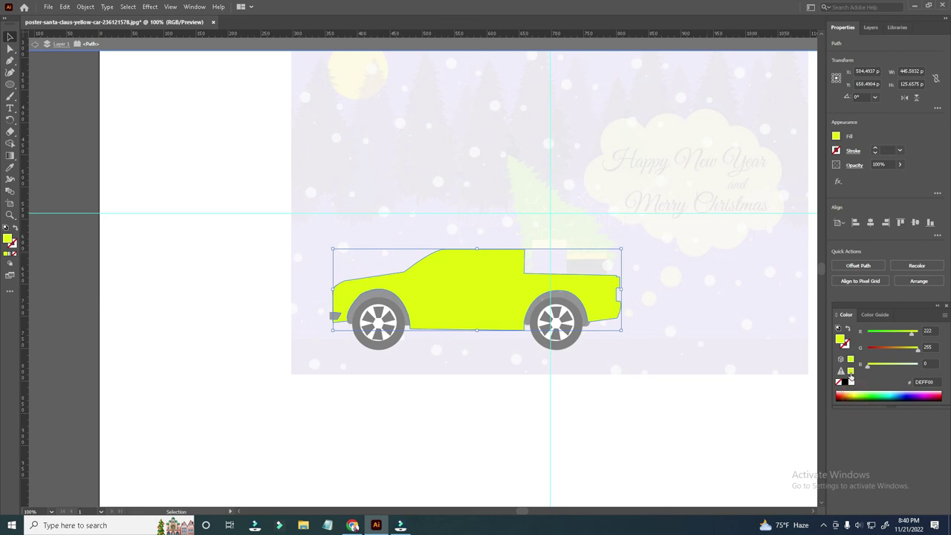
left_click_drag(912, 333, 939, 338)
Step: Reselect the yellow body and Arrange > Send to Back behind the windows, wheels and details
left_click(727, 388)
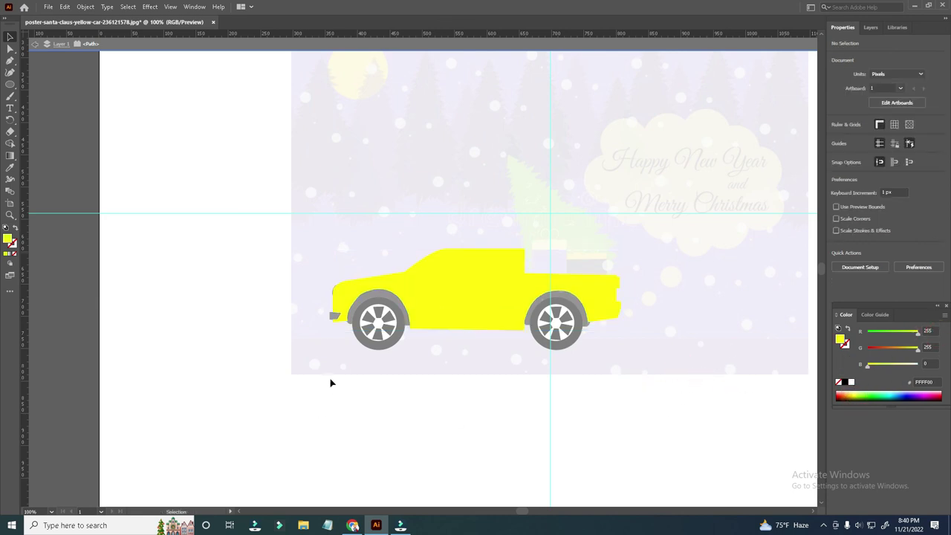
left_click_drag(221, 168, 672, 372)
left_click(677, 431)
left_click(462, 318)
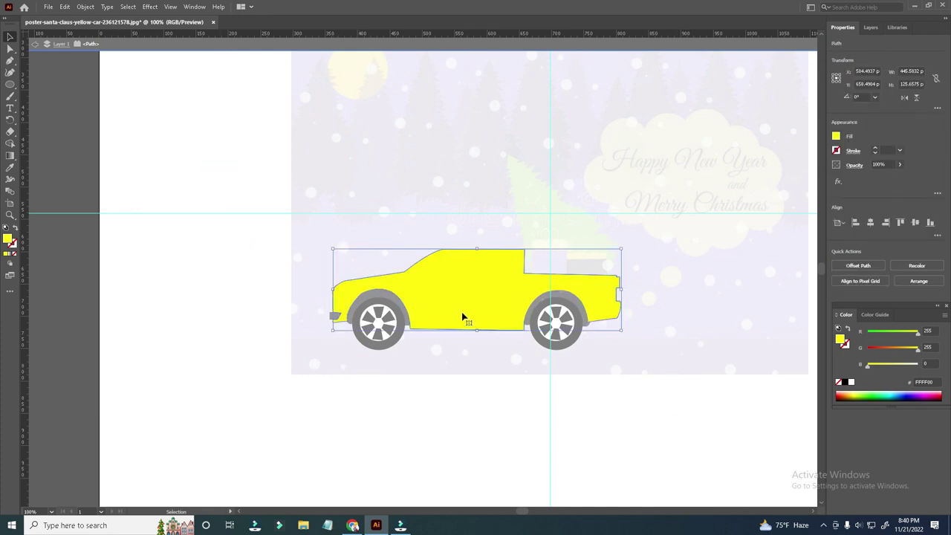
right_click(462, 318)
left_click(647, 291)
left_click(653, 390)
left_click(641, 368)
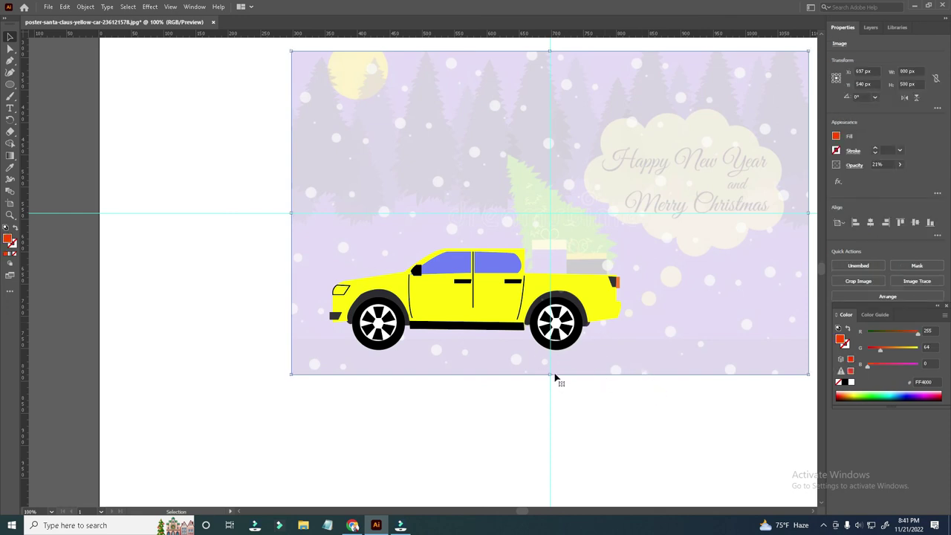
Step: Alt-drag a copy of the image and truck below, then delete the copied image
key("ctrl+minus")
left_click(249, 213)
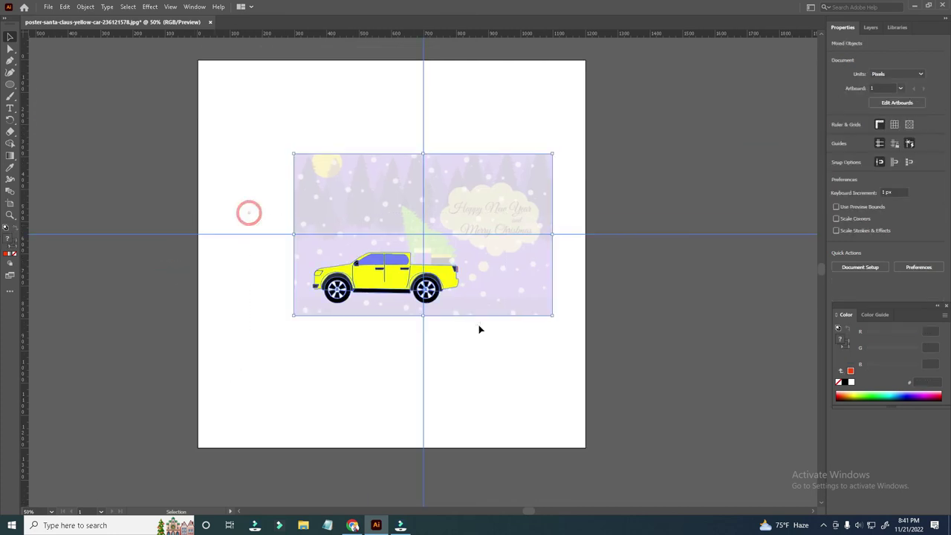
mouse_move(394, 268)
left_mouse_down()
mouse_move(322, 422)
mouse_move(337, 398)
left_mouse_up()
left_click(529, 404)
left_click(481, 412)
key("Delete")
Step: Enlarge the copied truck and zoom the view to 100%
mouse_move(235, 376)
left_mouse_down()
mouse_move(462, 428)
mouse_move(545, 471)
mouse_move(542, 377)
left_mouse_up()
scroll(338, 437, "up", 1)
key("z")
left_click(313, 392)
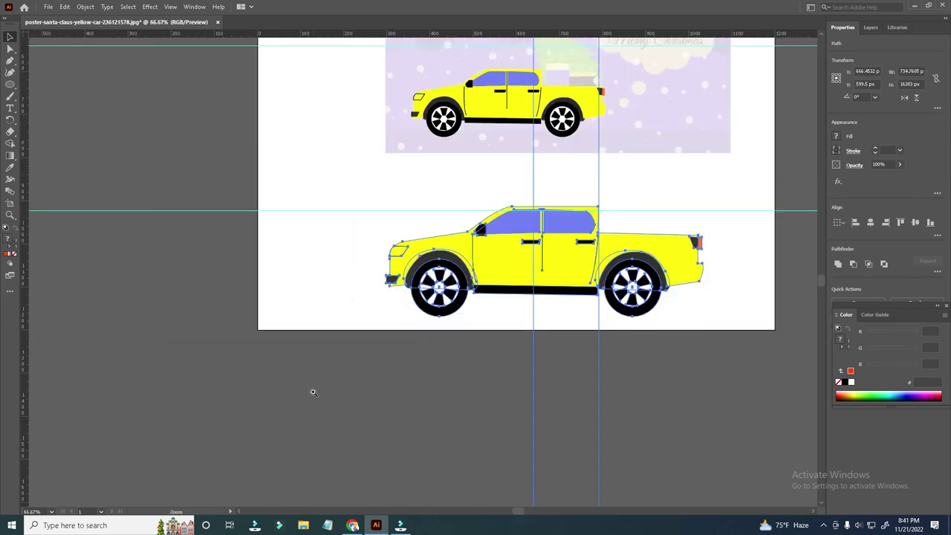
key("ctrl+1")
key("v")
left_click(335, 342)
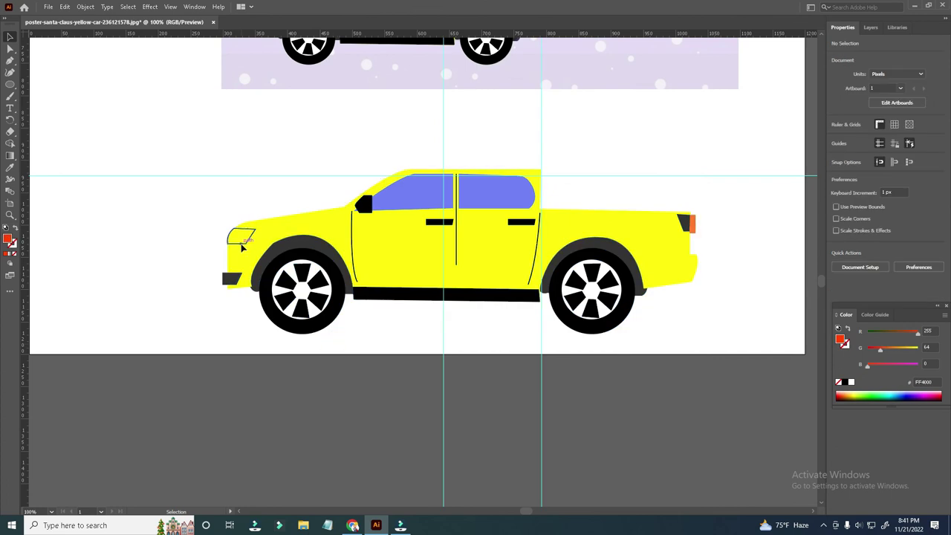
Step: Swap the copied headlight's stroke into its fill and colour it pale cyan B9FCFF
left_click(241, 238)
key("shift+x")
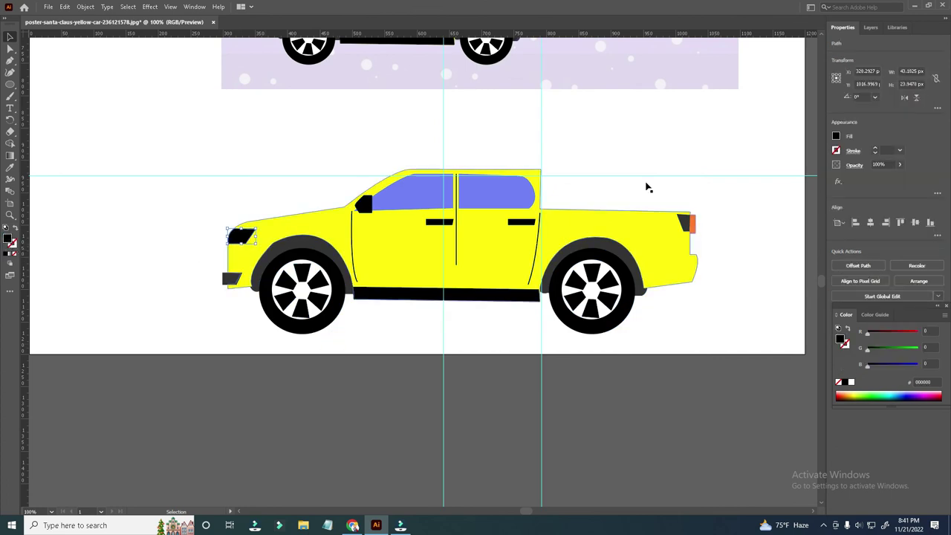
left_click(856, 393)
left_click(850, 393)
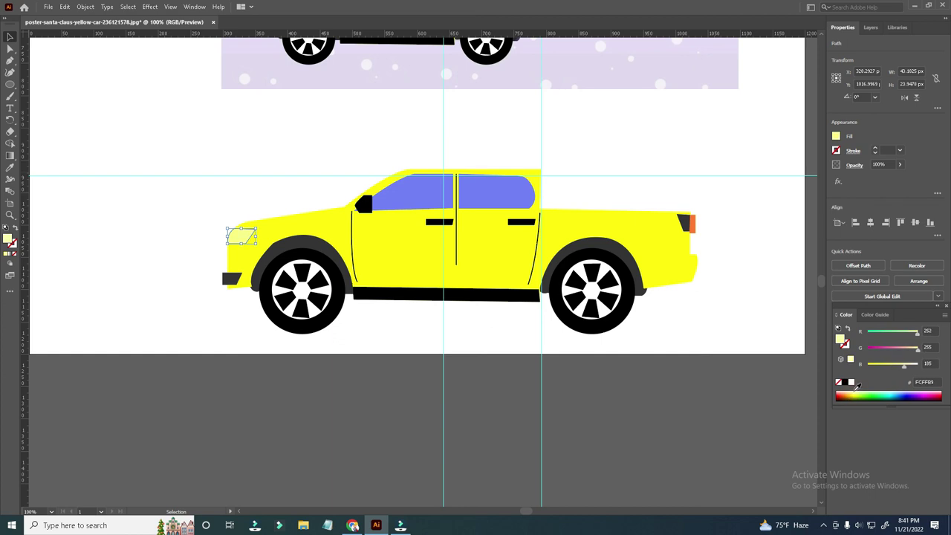
left_click(657, 414)
left_click(849, 394)
left_click(857, 396)
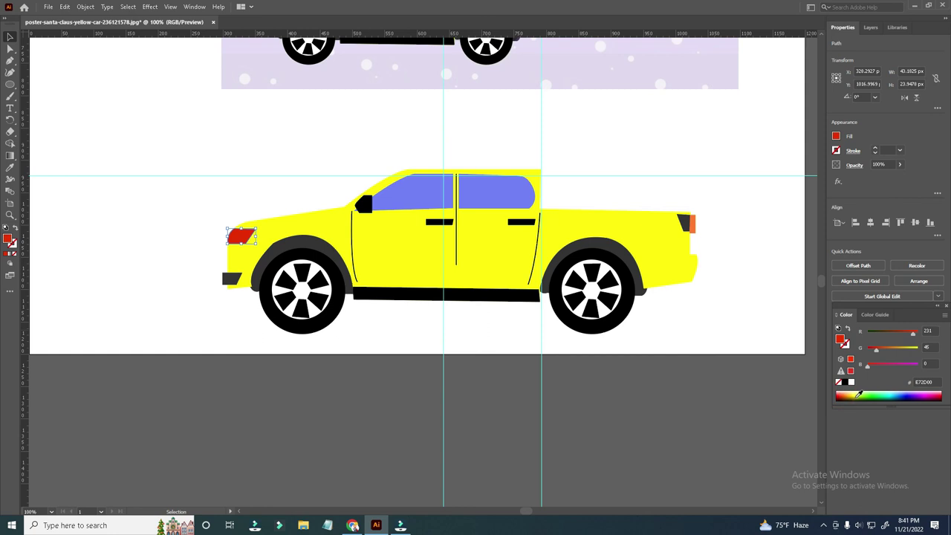
left_click(909, 386)
left_click(893, 388)
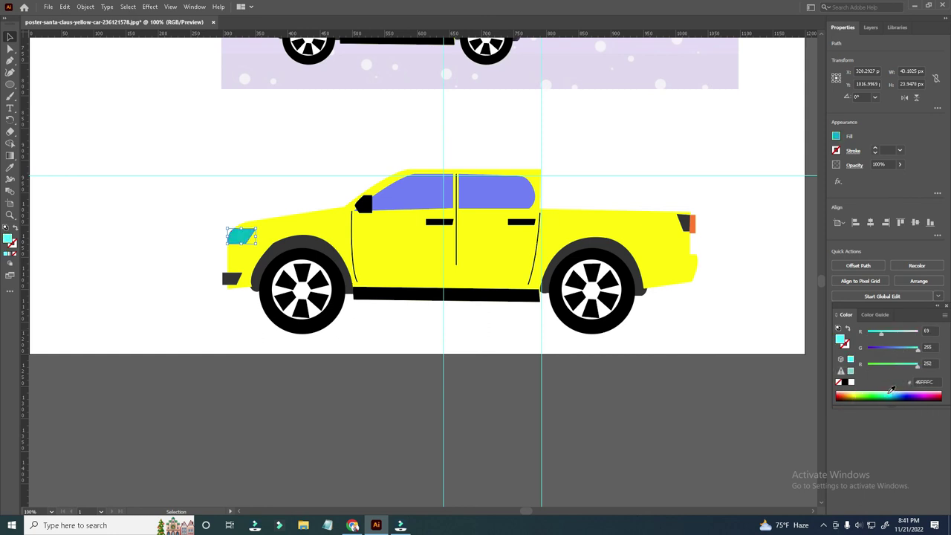
left_click(726, 418)
Step: Remove the vertical and horizontal guides by dragging them back onto the rulers
key("ctrl+minus")
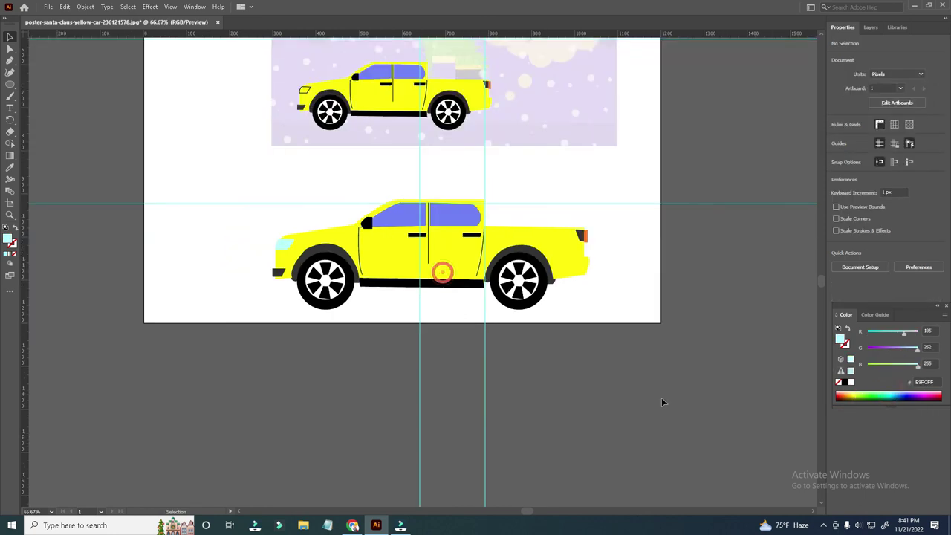
scroll(617, 394, "up", 2)
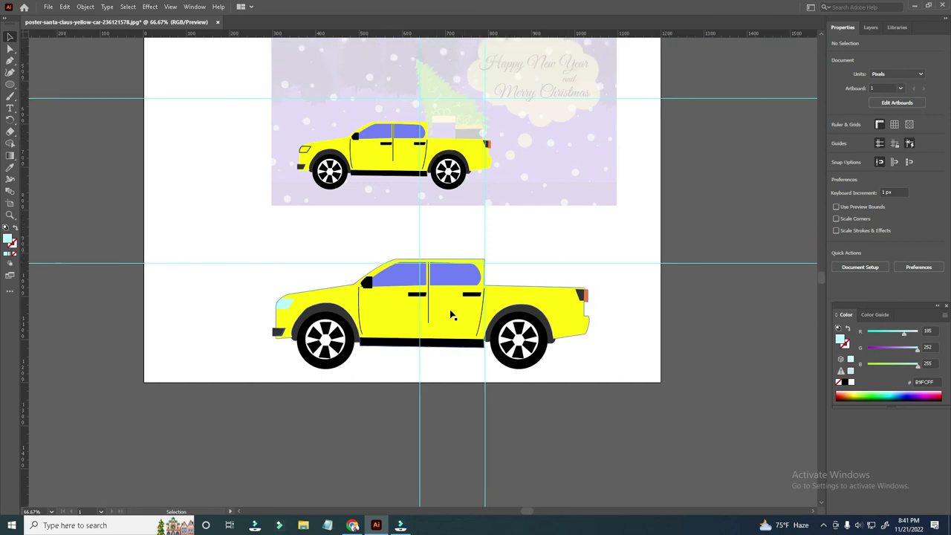
left_click_drag(421, 388, 22, 452)
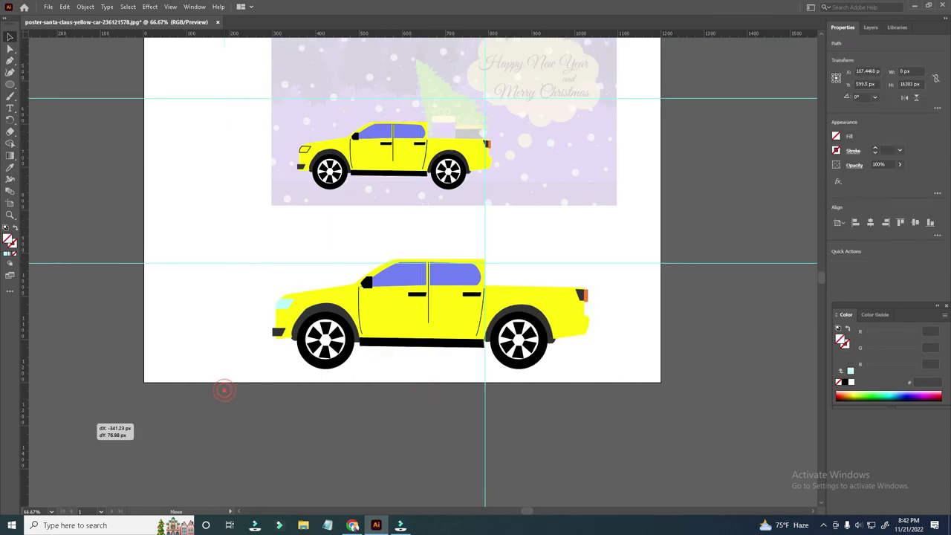
left_click_drag(569, 389, 23, 389)
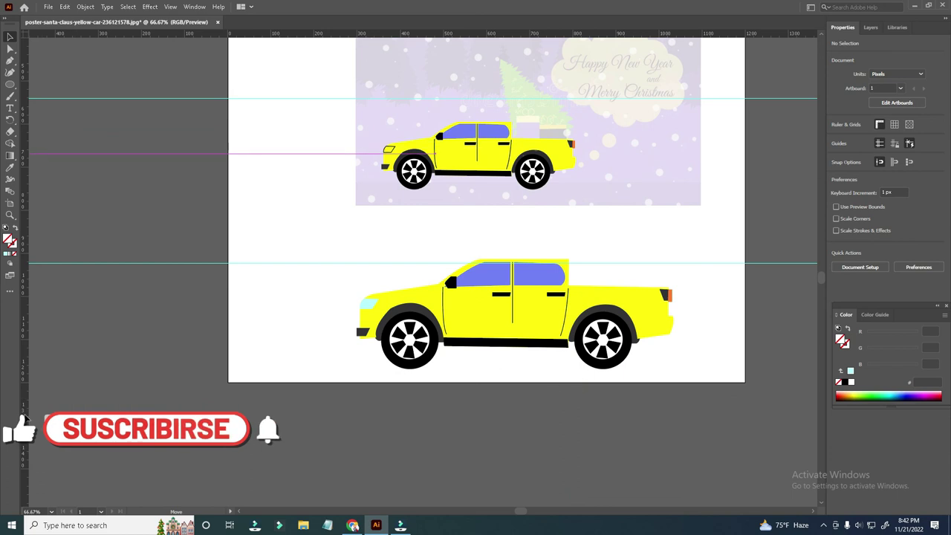
scroll(333, 181, "up", 1)
left_click_drag(325, 122, 329, 33)
left_click_drag(319, 295, 312, 72)
left_click_drag(281, 295, 297, 30)
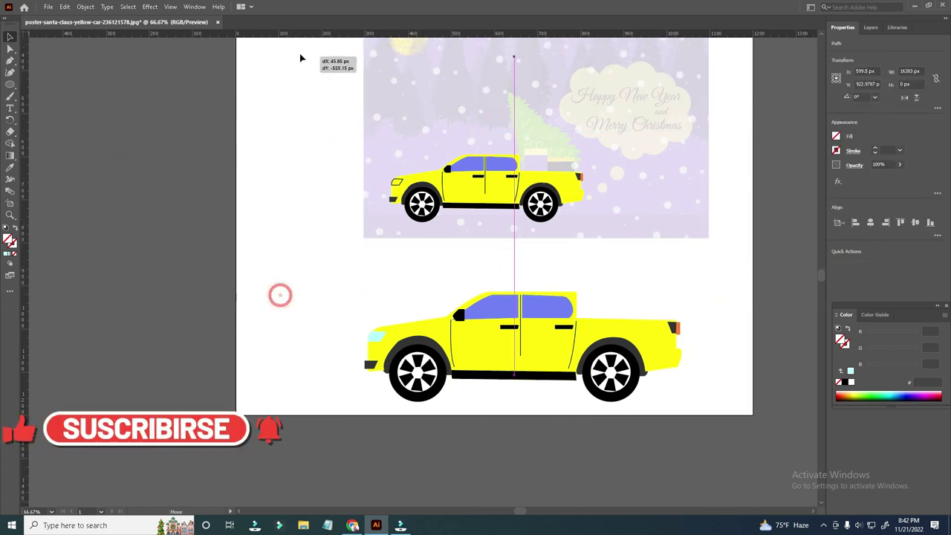
scroll(570, 267, "up", 1)
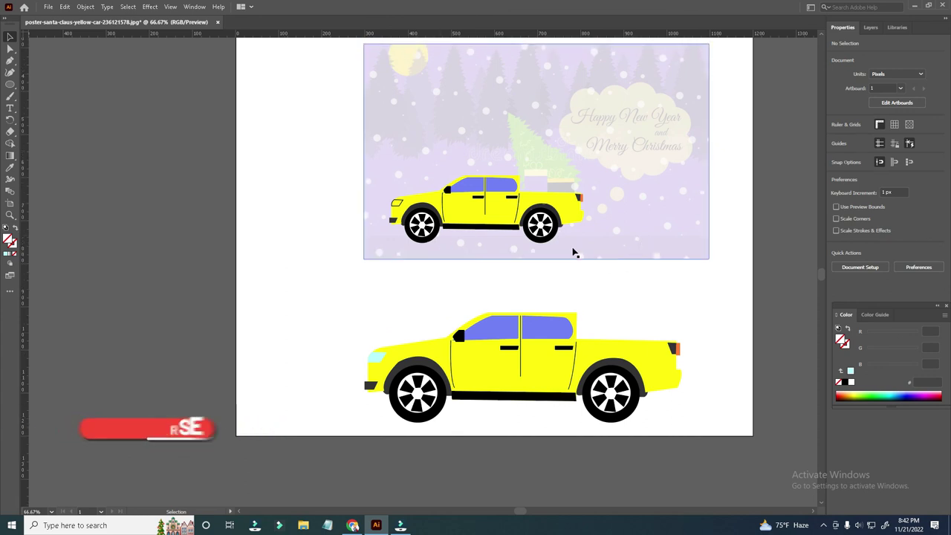
Step: Save the drawing as car.ai with default Illustrator options, then switch to Filmora
key("ctrl+s")
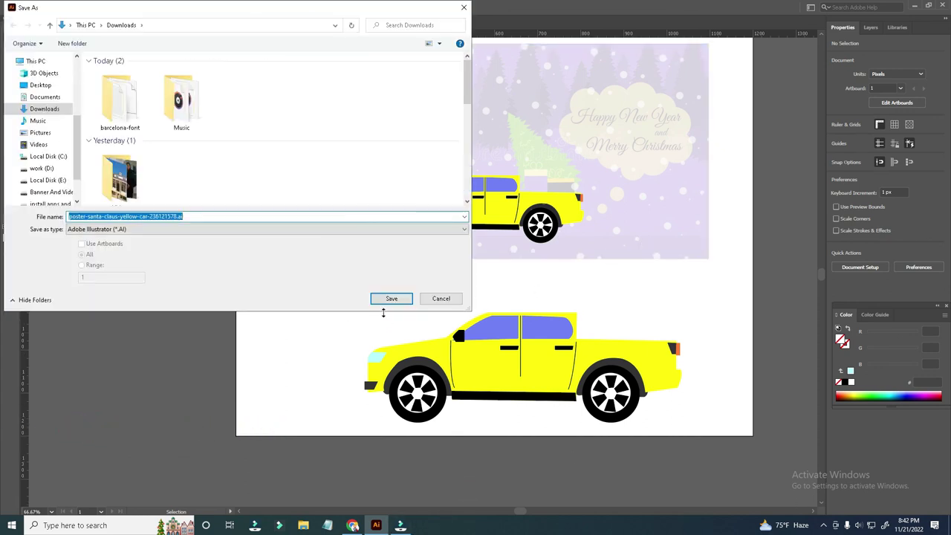
type("car")
left_click(392, 298)
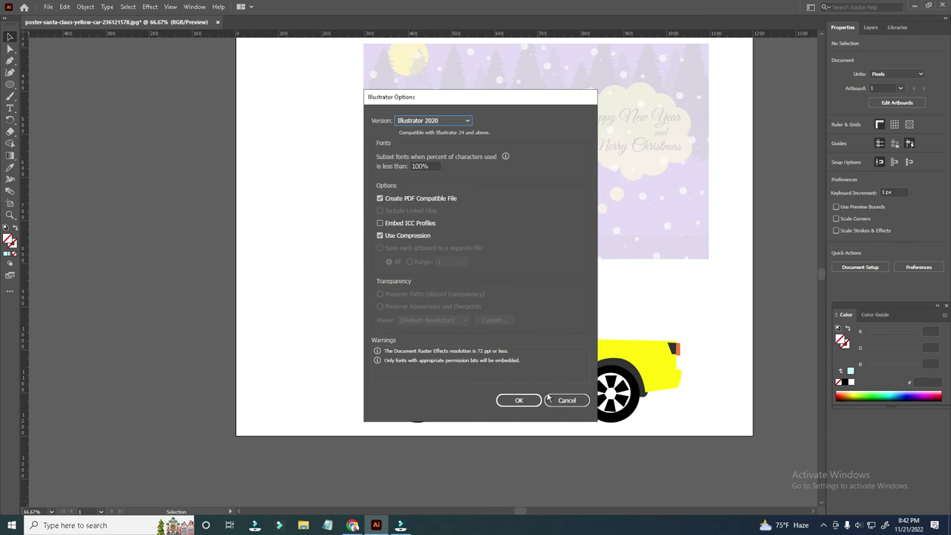
left_click(535, 399)
left_click(400, 525)
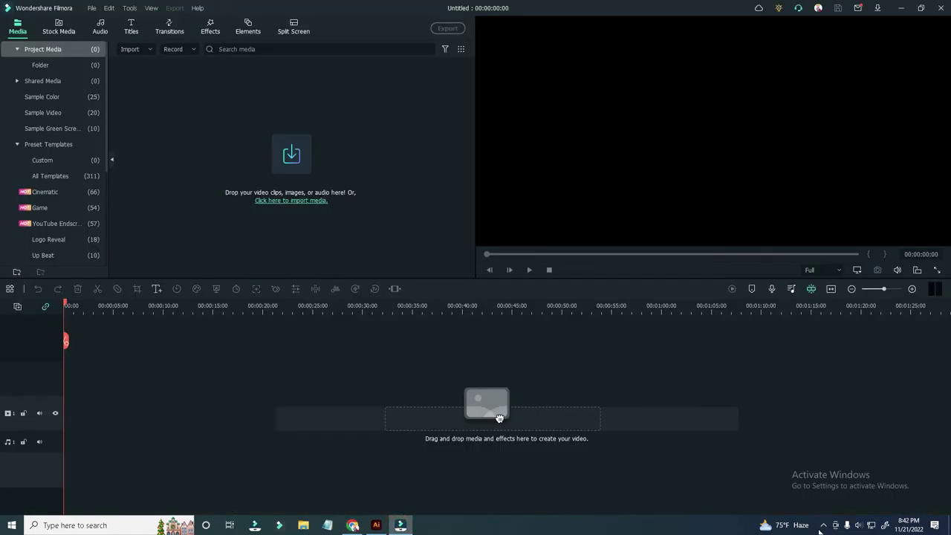